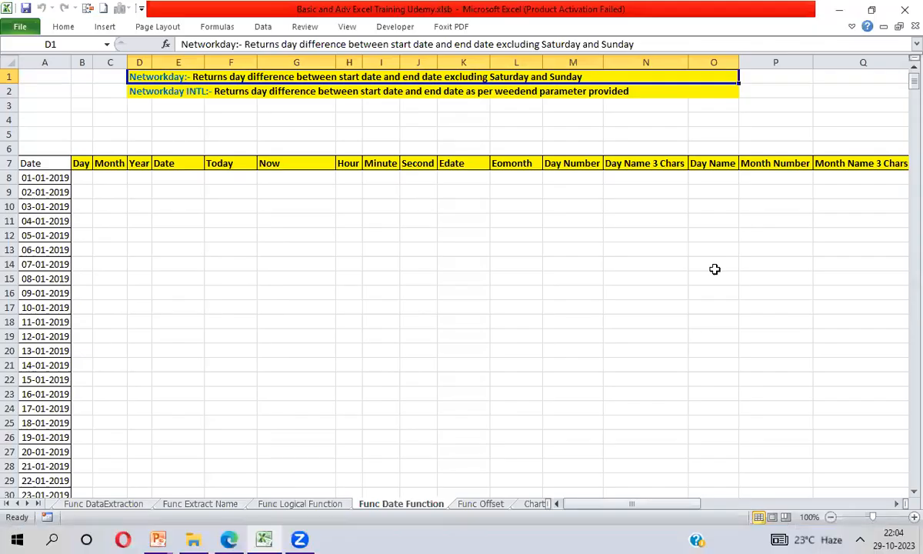
# - Examine the date function headings in row 7, from Day in column B through the last DateDif column
pyautogui.press('Down')
pyautogui.press('Down')
pyautogui.press('Down')
pyautogui.press('Down')
pyautogui.press('Down')
pyautogui.press('Down')
pyautogui.press('Left')
pyautogui.press('Left')
pyautogui.hotkey('ctrl', 'shift', 'Right')
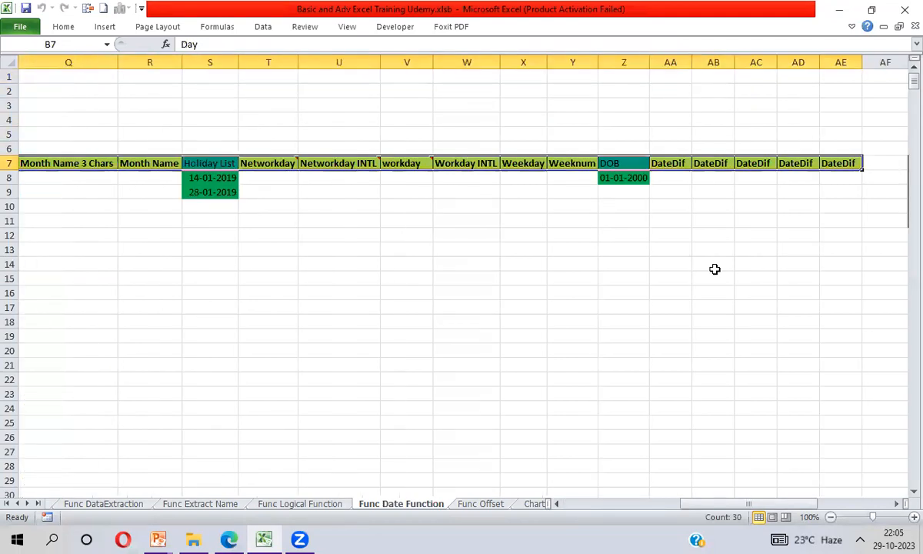
pyautogui.press('Left')
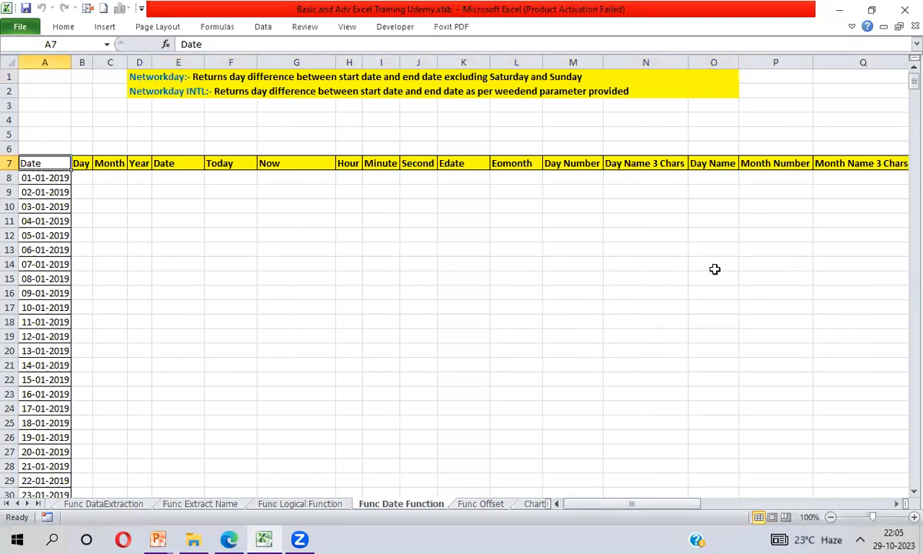
pyautogui.press('Right')
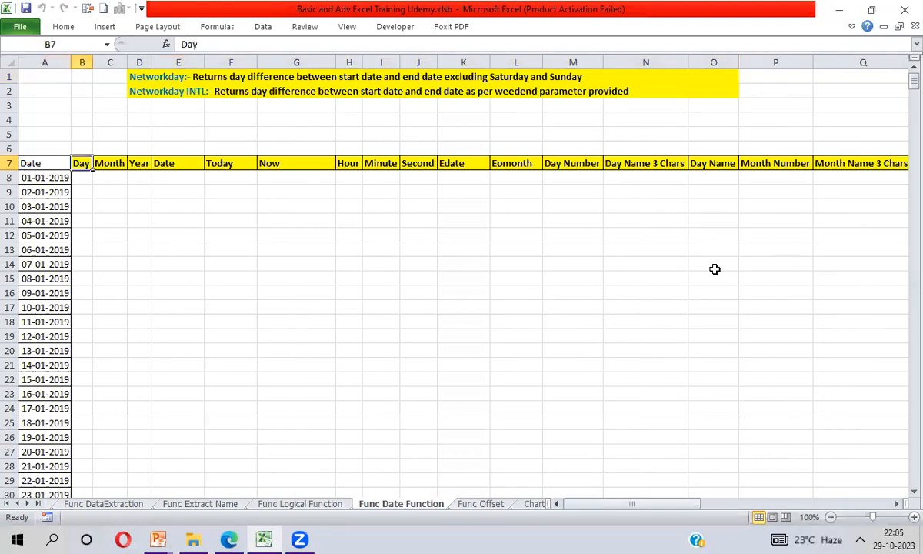
# - Examine the extent of the date list in column A, starting at A8
pyautogui.press('Down')
pyautogui.press('Right')
pyautogui.press('Right')
pyautogui.press('Left')
pyautogui.press('Left')
pyautogui.press('Left')
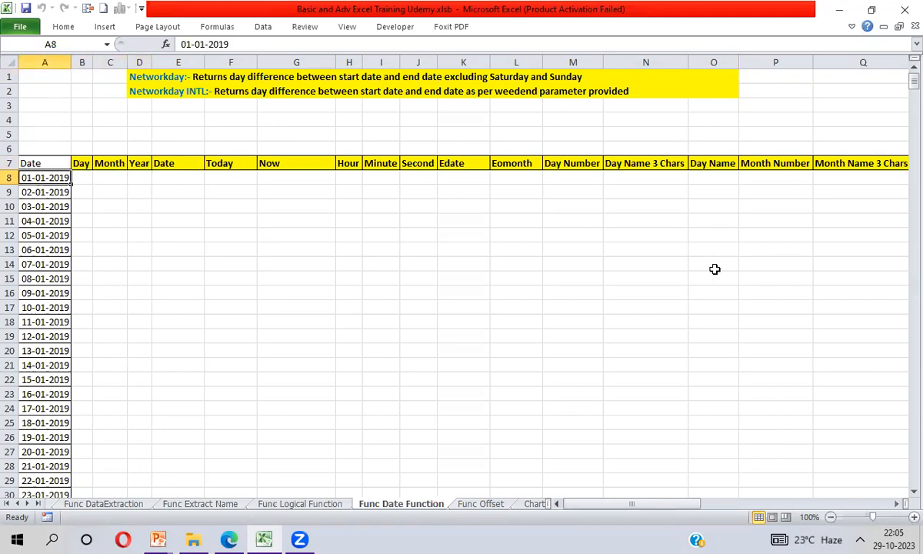
pyautogui.hotkey('ctrl', 'shift', 'Down')
pyautogui.press('Up')
pyautogui.press('Down')
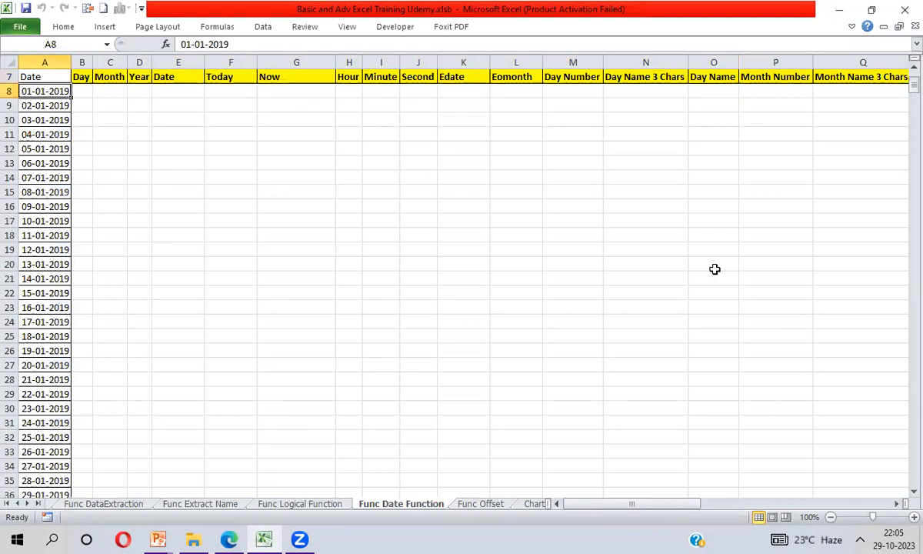
pyautogui.press('Right')
pyautogui.press('Right')
pyautogui.press('Right')
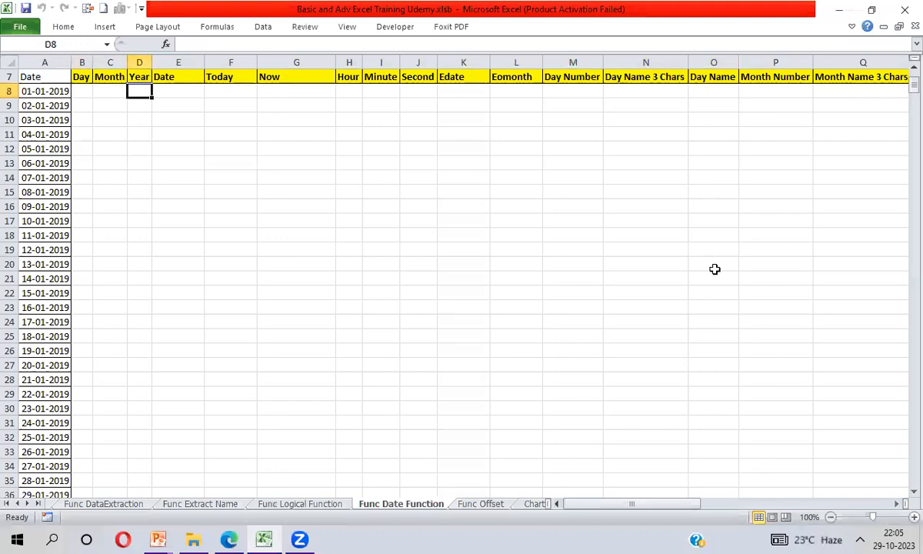
pyautogui.press('Right')
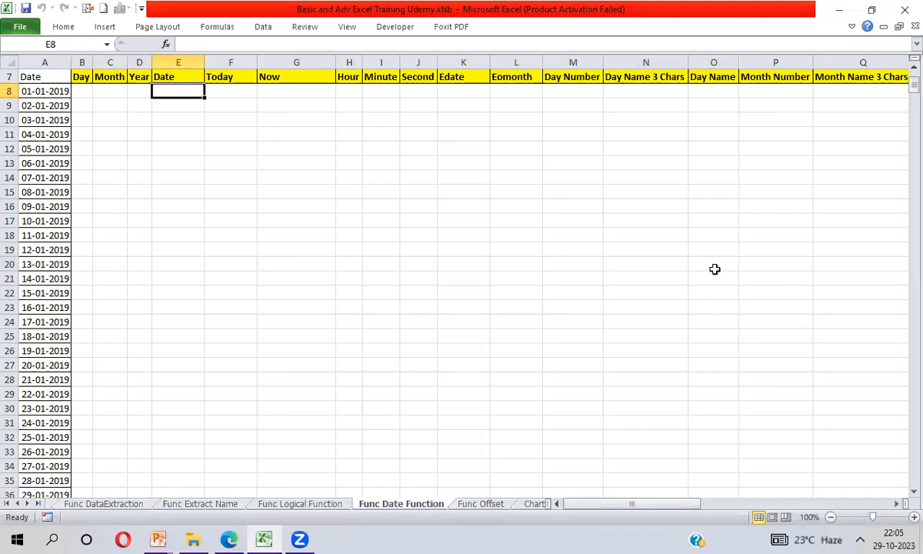
pyautogui.press('Left')
pyautogui.press('Left')
pyautogui.press('Left')
pyautogui.press('Right')
pyautogui.press('Right')
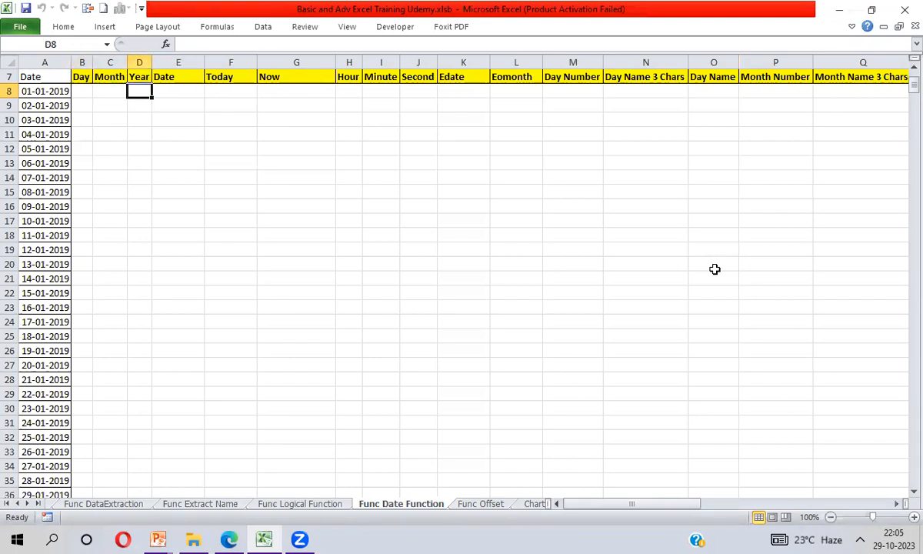
pyautogui.press('Left')
pyautogui.press('Left')
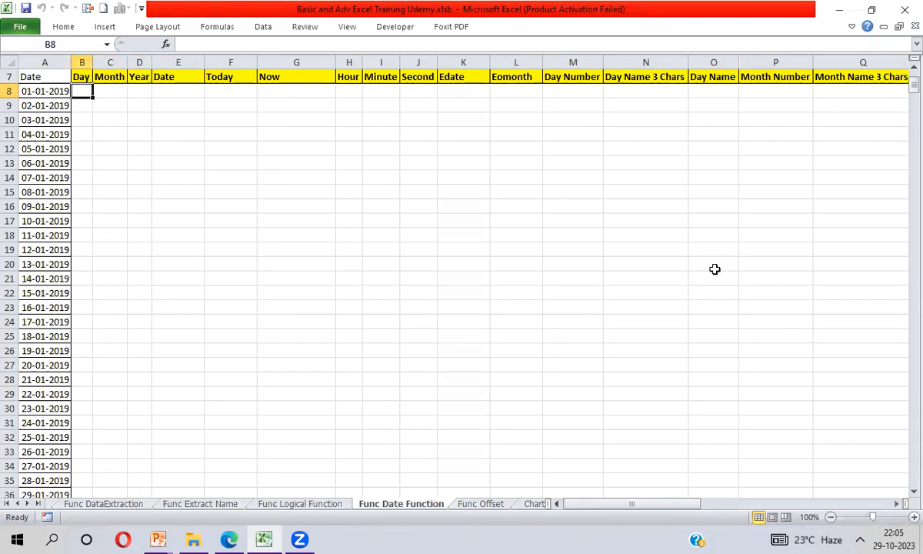
pyautogui.hotkey('shift', 'Right')
pyautogui.hotkey('shift', 'Right')
pyautogui.press('Right')
pyautogui.press('Right')
pyautogui.press('Right')
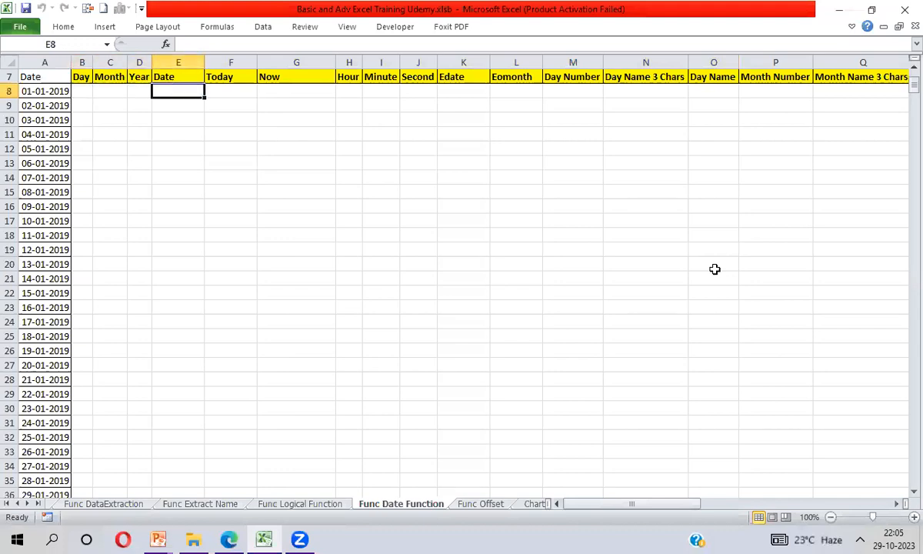
# - Enter =DAY(A8) in B8 and fill the formula down the Day column for all listed dates
pyautogui.press('Left')
pyautogui.press('Left')
pyautogui.press('Left')
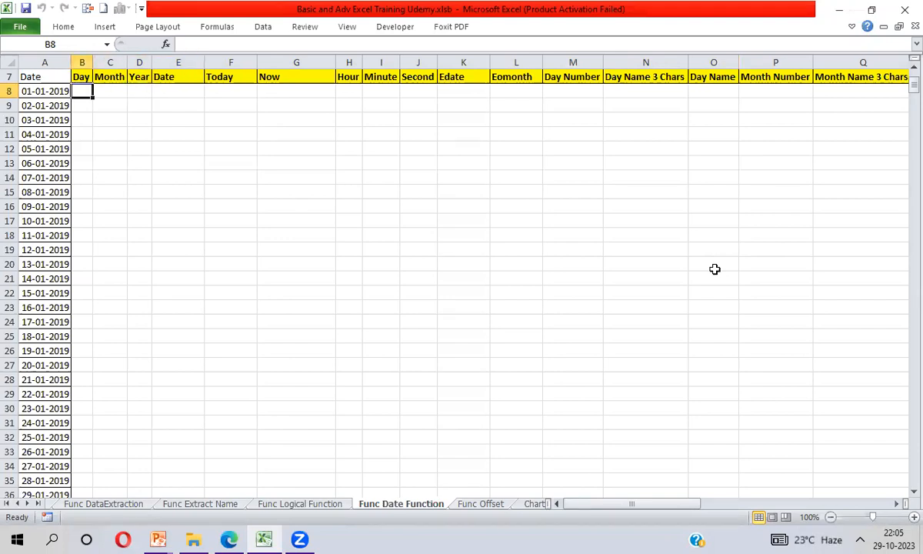
pyautogui.write('=')
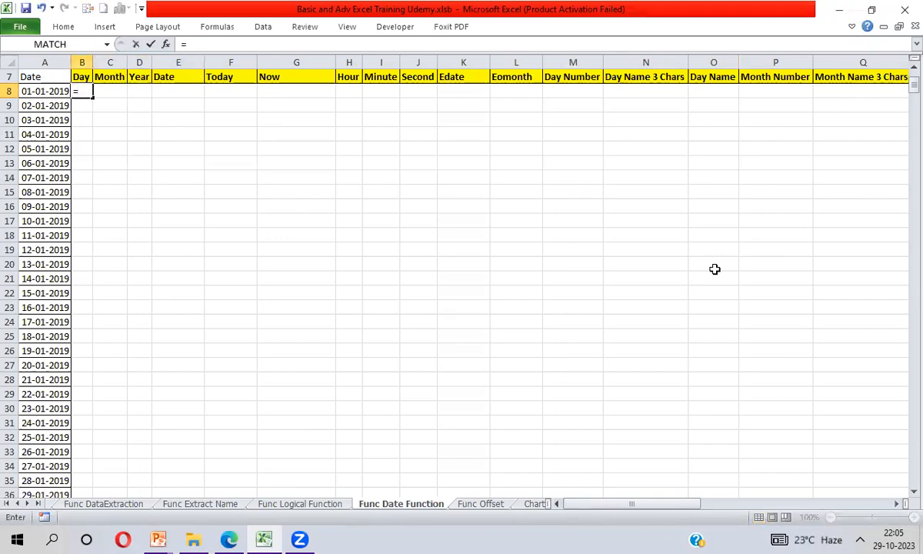
pyautogui.write('Day')
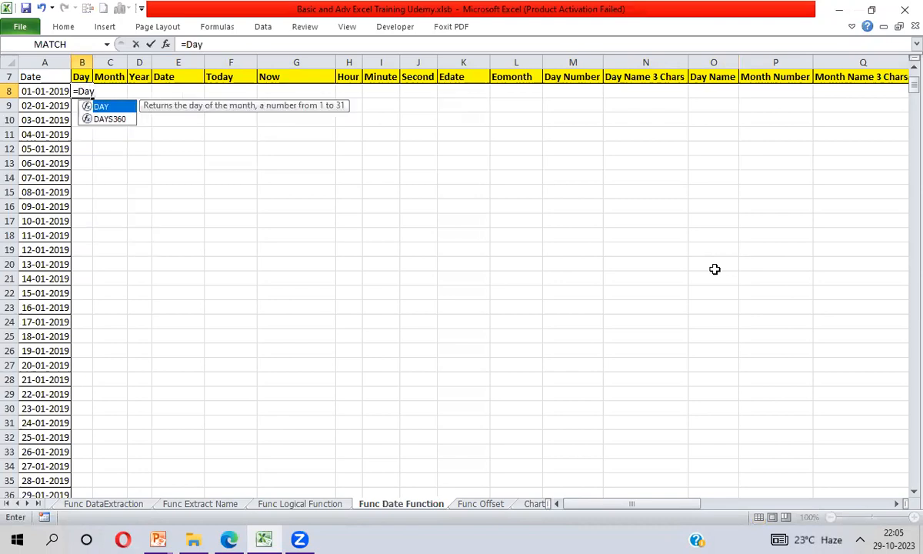
pyautogui.press('Tab')
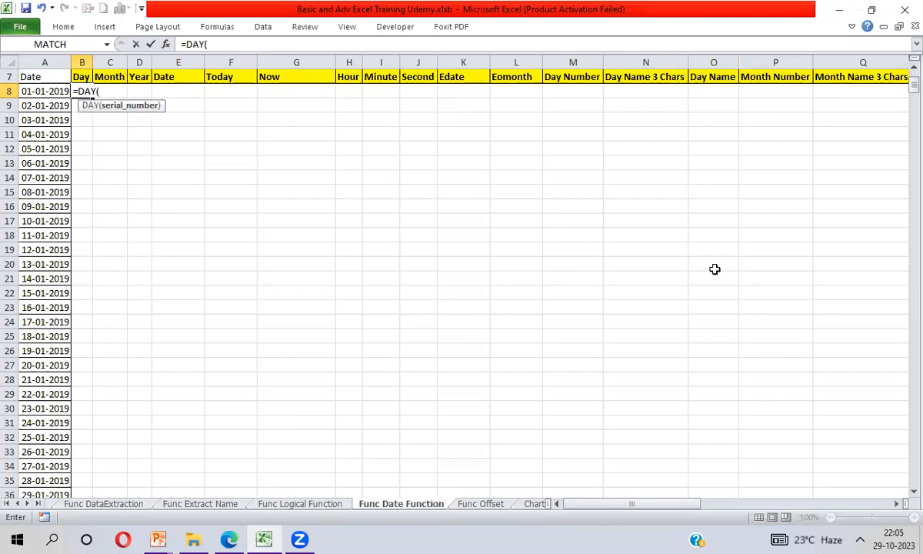
pyautogui.press('Left')
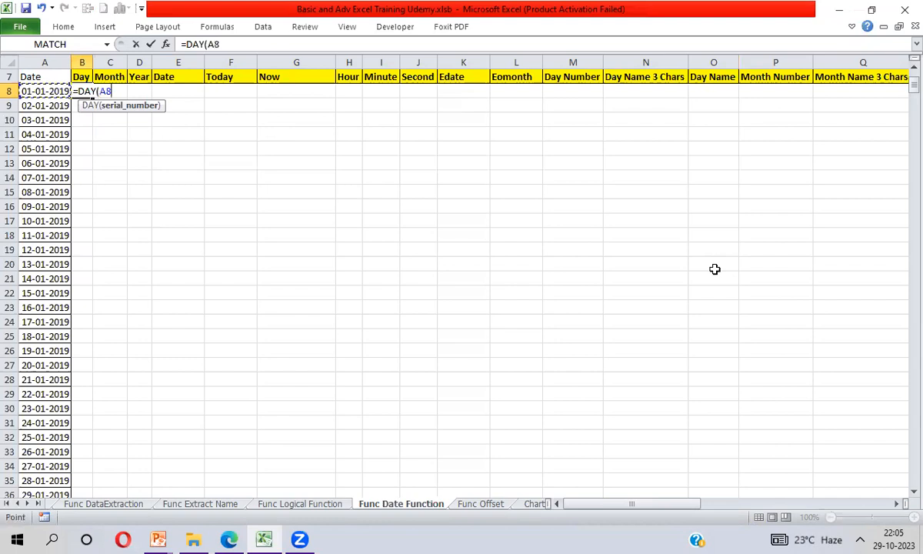
pyautogui.write(')')
pyautogui.press('Return')
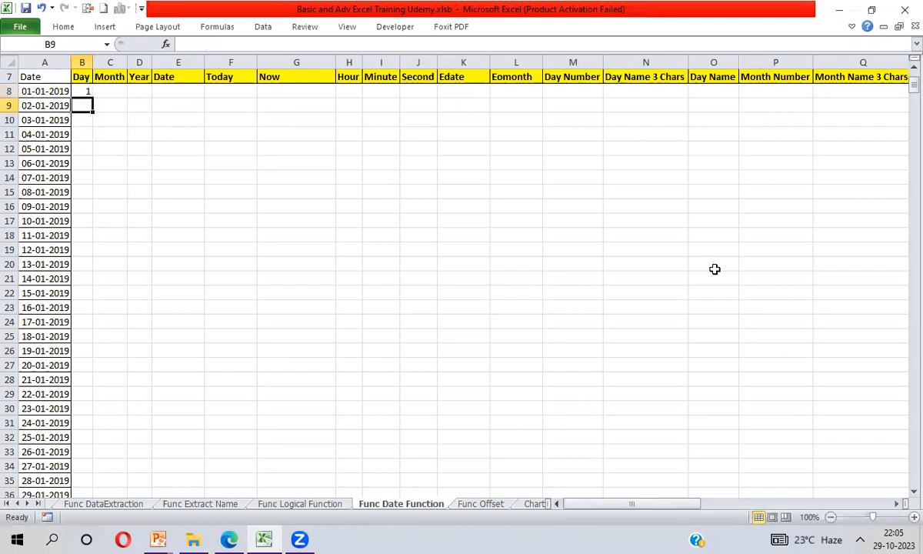
pyautogui.press('Up')
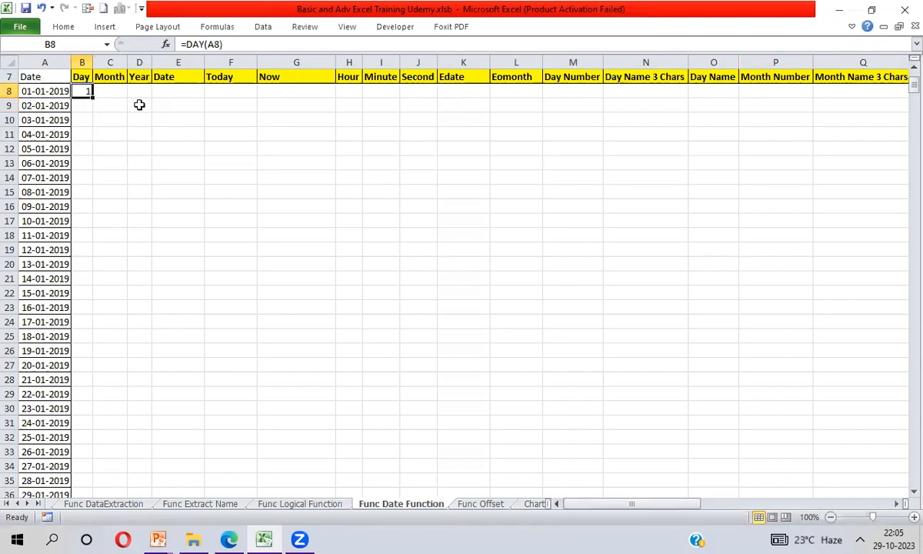
pyautogui.doubleClick(92, 97)
# - Check the Day column against the dates in column A across the month changes from January through March 2019
pyautogui.click(85, 206)
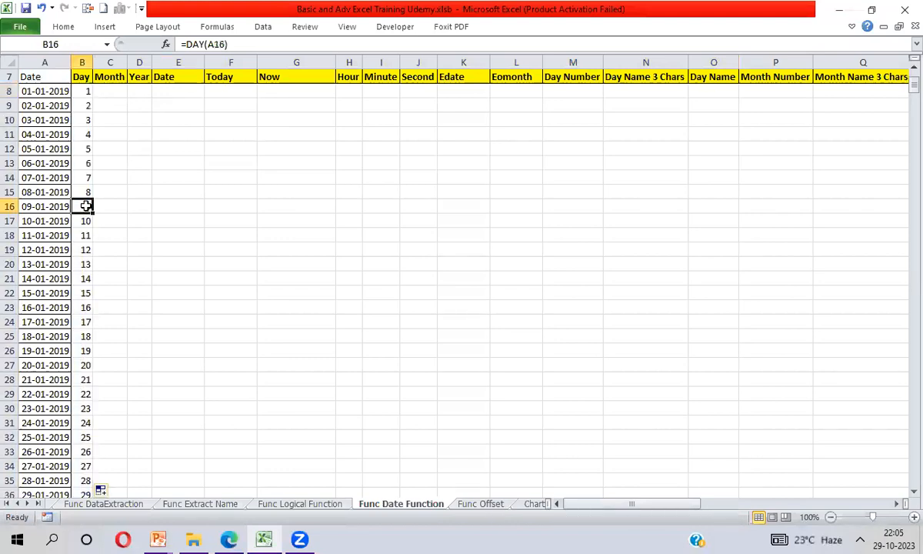
pyautogui.press('Down')
pyautogui.press('Down')
pyautogui.press('Down')
pyautogui.press('Down')
pyautogui.press('Down')
pyautogui.press('Down')
pyautogui.press('Down')
pyautogui.press('Down')
pyautogui.press('Down')
pyautogui.press('Down')
pyautogui.press('Down')
pyautogui.press('Down')
pyautogui.press('Down')
pyautogui.press('Down')
pyautogui.press('Down')
pyautogui.press('Down')
pyautogui.press('Down')
pyautogui.press('Down')
pyautogui.press('Down')
pyautogui.press('Down')
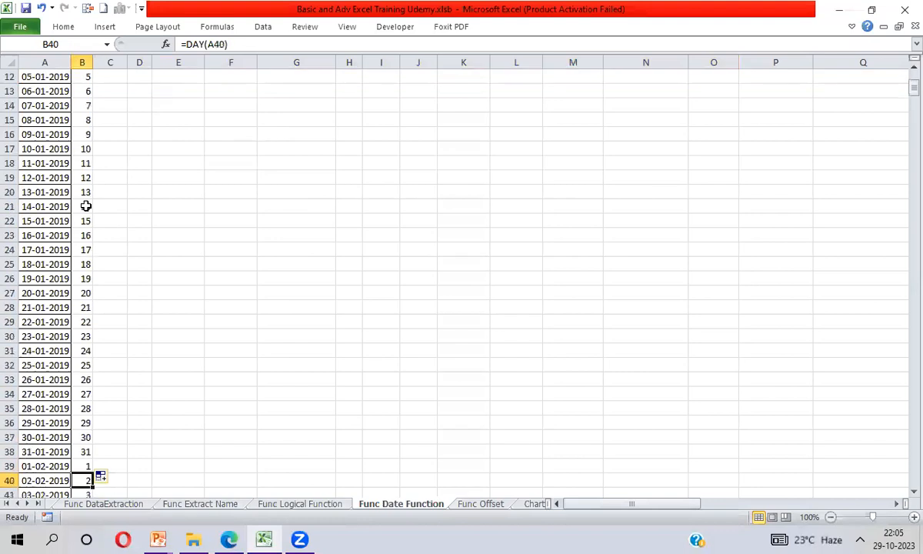
pyautogui.press('Up')
pyautogui.press('Up')
pyautogui.press('Up')
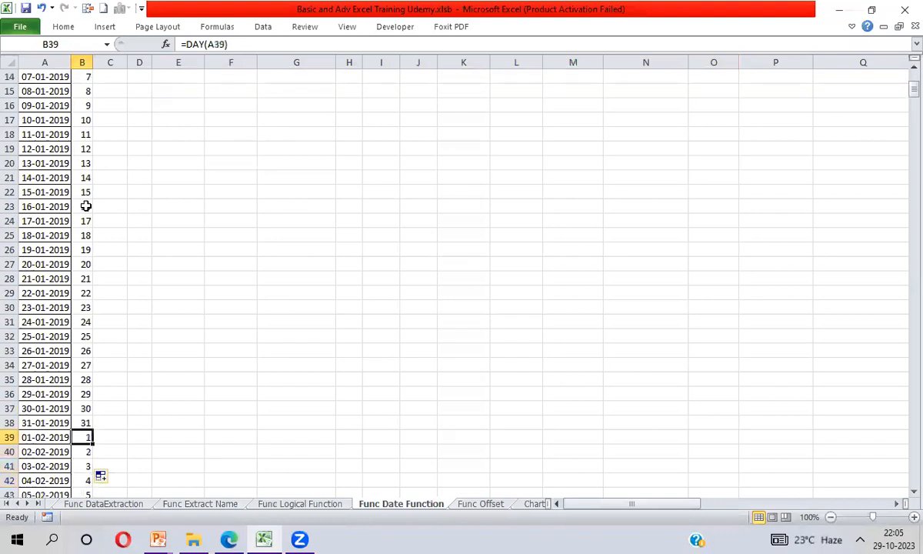
pyautogui.press('Down')
pyautogui.press('Down')
pyautogui.press('Down')
pyautogui.press('Down')
pyautogui.press('Down')
pyautogui.press('Down')
pyautogui.press('Down')
pyautogui.press('Down')
pyautogui.press('Down')
pyautogui.press('Down')
pyautogui.press('Down')
pyautogui.press('Down')
pyautogui.press('Down')
pyautogui.press('Down')
pyautogui.press('Down')
pyautogui.press('Down')
pyautogui.press('Down')
pyautogui.press('Down')
pyautogui.press('Down')
pyautogui.press('Down')
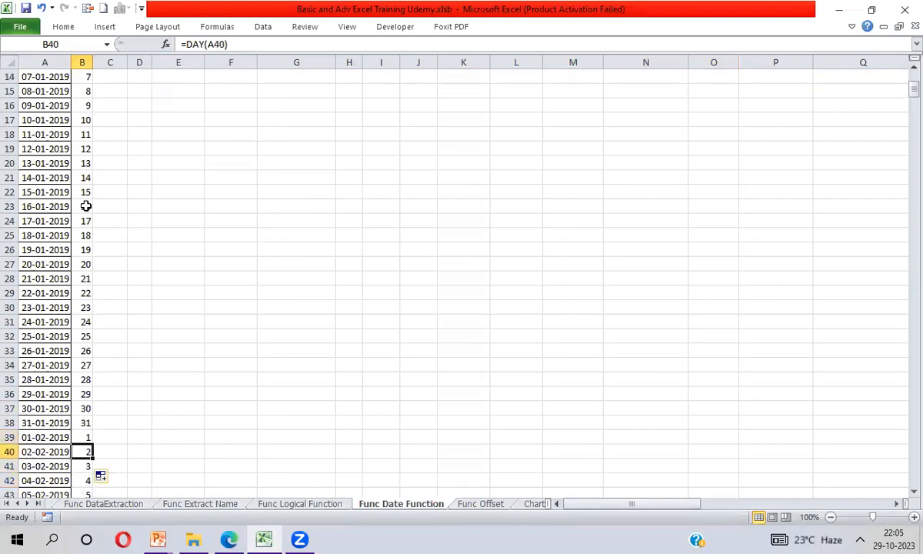
pyautogui.press('Down')
pyautogui.press('Down')
pyautogui.press('Down')
pyautogui.press('Down')
pyautogui.press('Down')
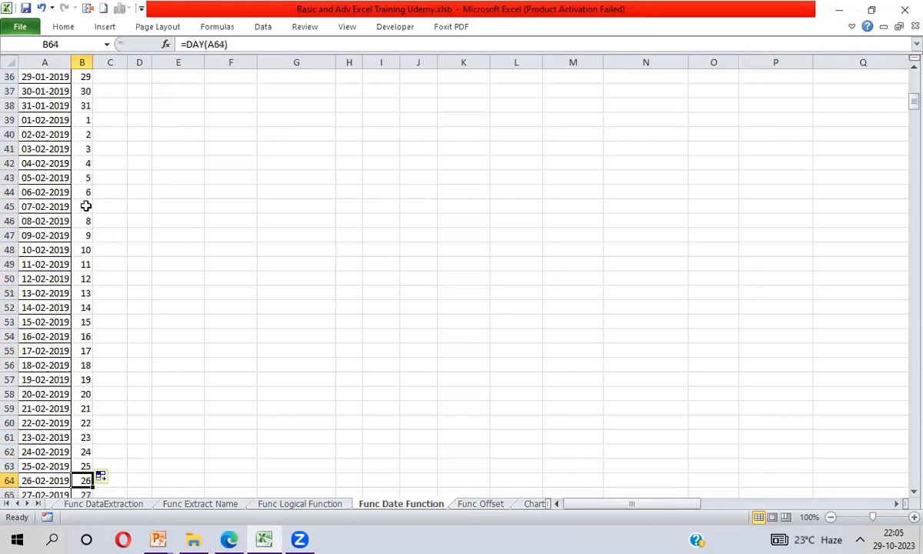
pyautogui.press('Up')
pyautogui.press('Up')
pyautogui.press('Down')
pyautogui.press('Down')
pyautogui.press('Down')
pyautogui.press('Down')
pyautogui.press('Down')
pyautogui.press('Down')
pyautogui.press('Down')
pyautogui.press('Down')
pyautogui.press('Down')
pyautogui.press('Down')
pyautogui.press('Down')
pyautogui.press('Down')
pyautogui.press('Down')
pyautogui.press('Down')
pyautogui.press('Down')
pyautogui.press('Down')
pyautogui.press('Down')
pyautogui.press('Down')
pyautogui.press('Down')
pyautogui.press('Down')
pyautogui.press('Down')
pyautogui.press('Down')
pyautogui.press('Down')
pyautogui.press('Down')
pyautogui.press('Down')
pyautogui.press('Down')
pyautogui.press('Down')
pyautogui.press('Down')
pyautogui.press('Down')
pyautogui.press('Down')
pyautogui.press('Down')
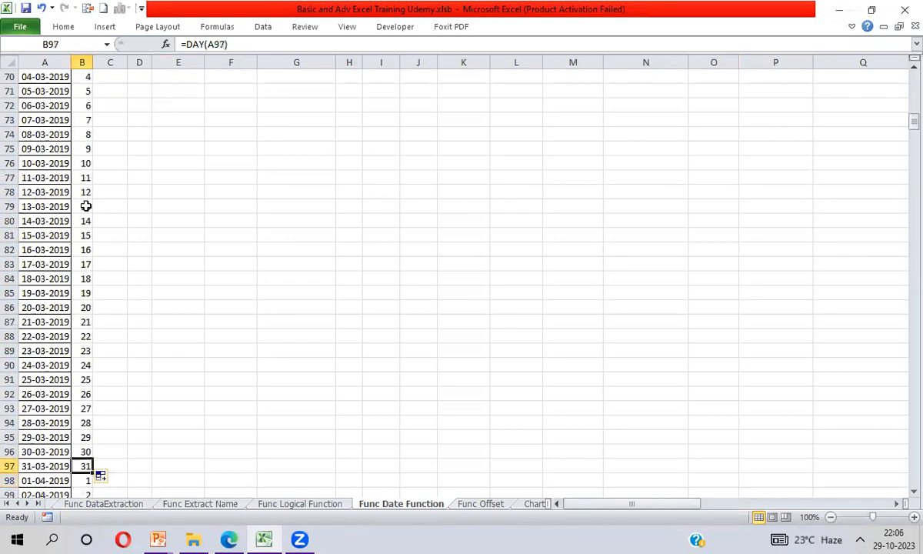
pyautogui.hotkey('ctrl', 'Up')
pyautogui.press('Down')
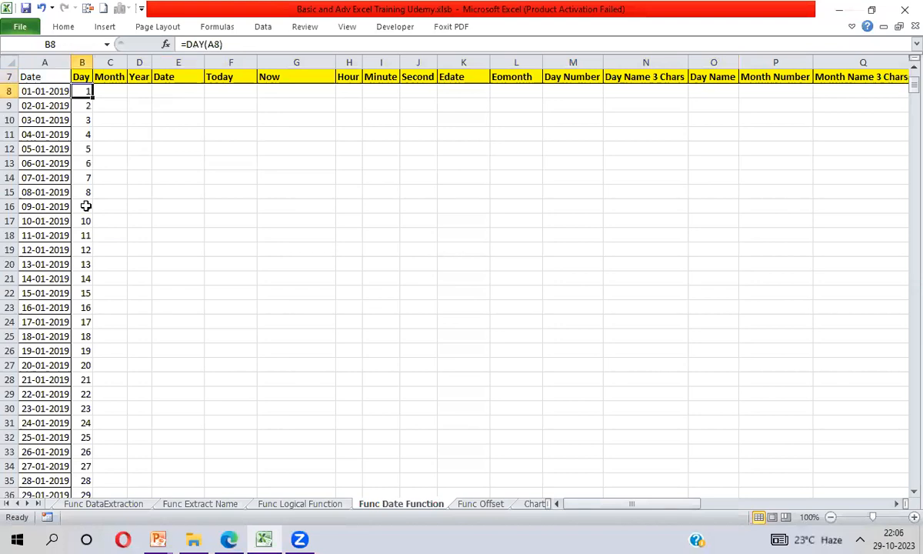
# - Enter =MONTH(A8) in C8 and fill the formula down the Month column for all listed dates
pyautogui.press('Right')
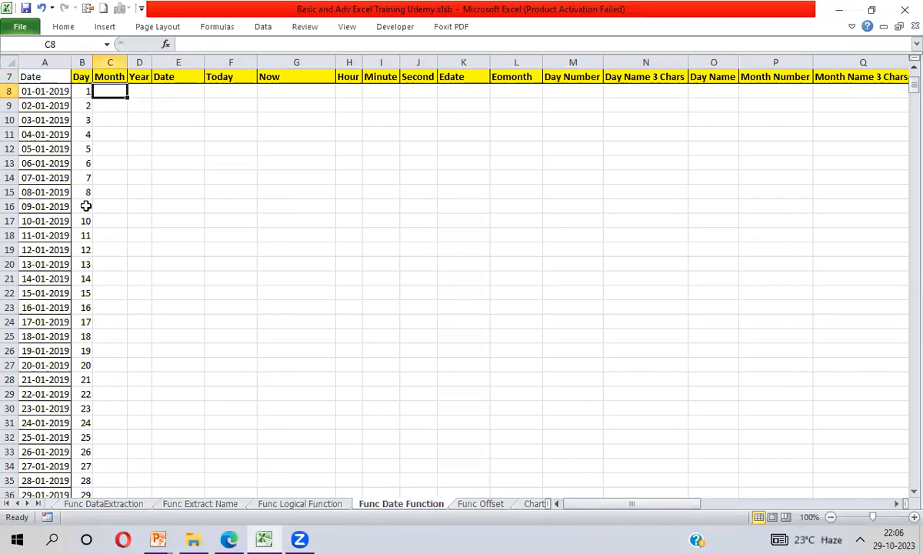
pyautogui.write('=Month')
pyautogui.press('Tab')
pyautogui.press('Left')
pyautogui.press('Left')
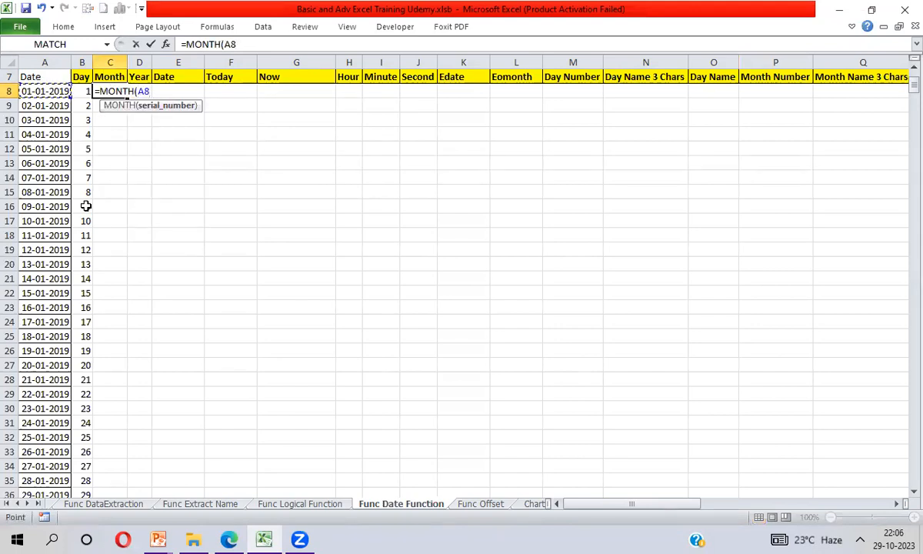
pyautogui.write(')')
pyautogui.press('Return')
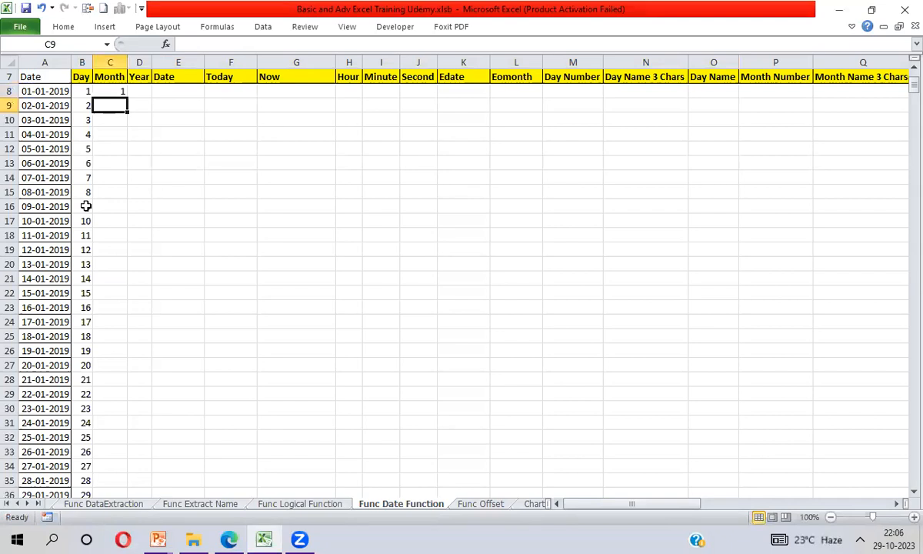
pyautogui.press('Up')
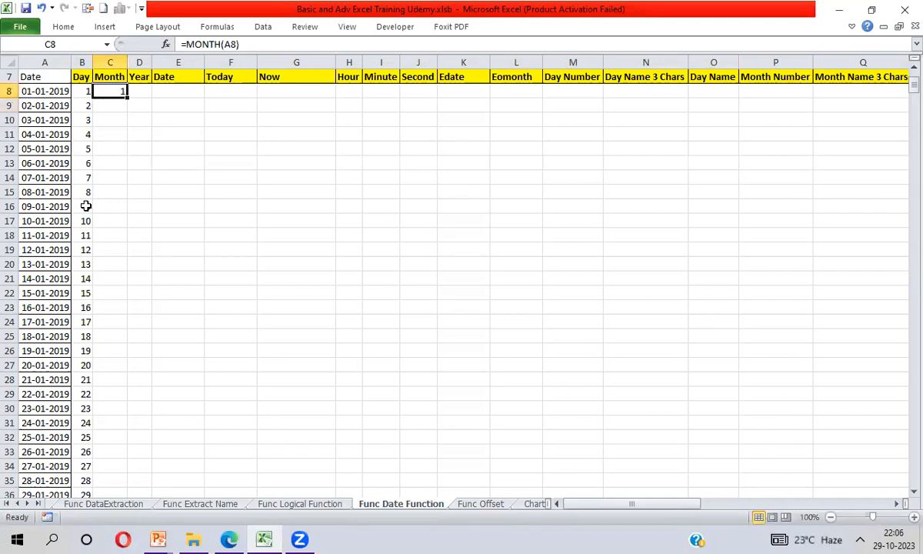
pyautogui.doubleClick(127, 98)
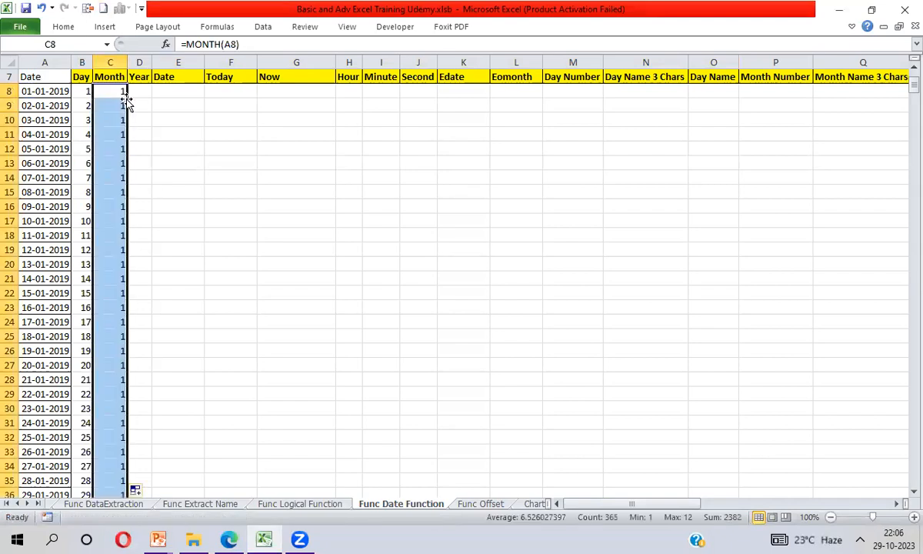
# - Enter =YEAR(A8) in D8 and fill the formula down the Year column for all listed dates
pyautogui.click(146, 92)
pyautogui.write('=year')
pyautogui.press('Tab')
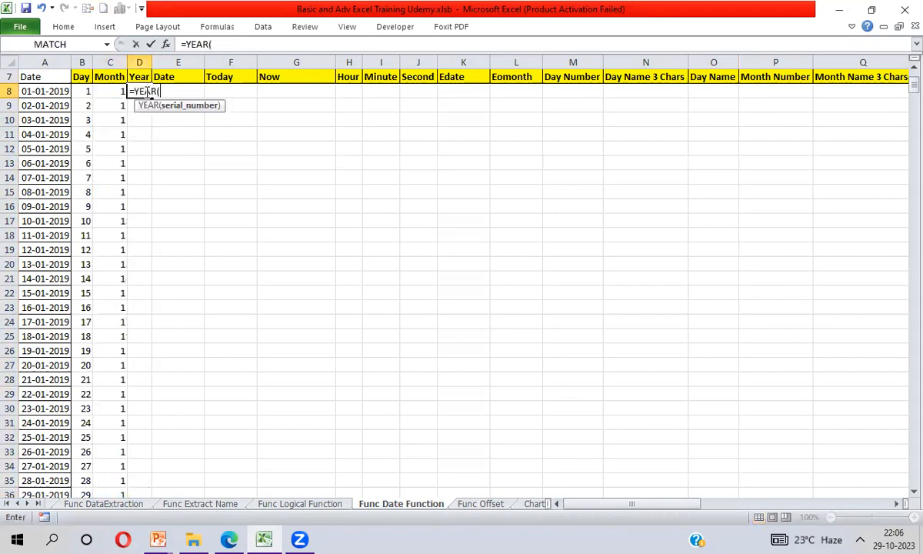
pyautogui.press('Left')
pyautogui.press('Left')
pyautogui.press('Left')
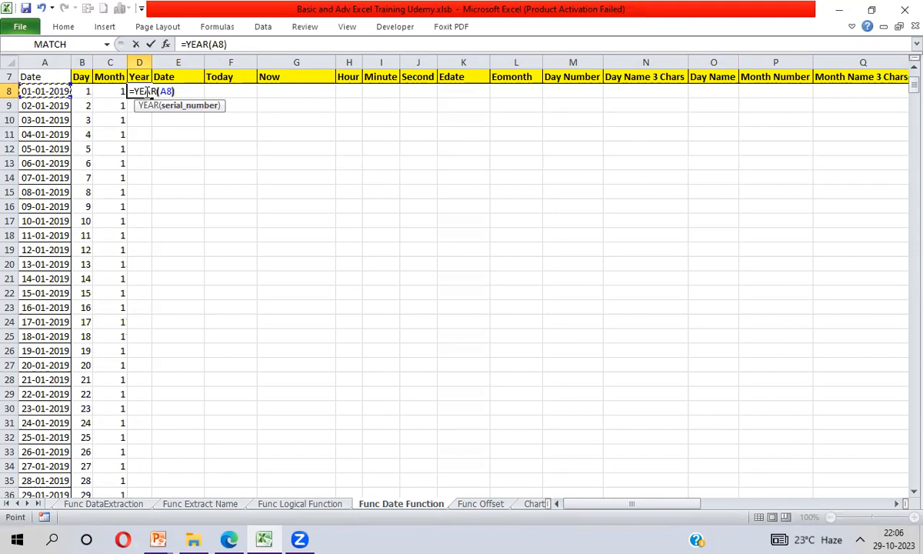
pyautogui.press('Return')
pyautogui.click(146, 91)
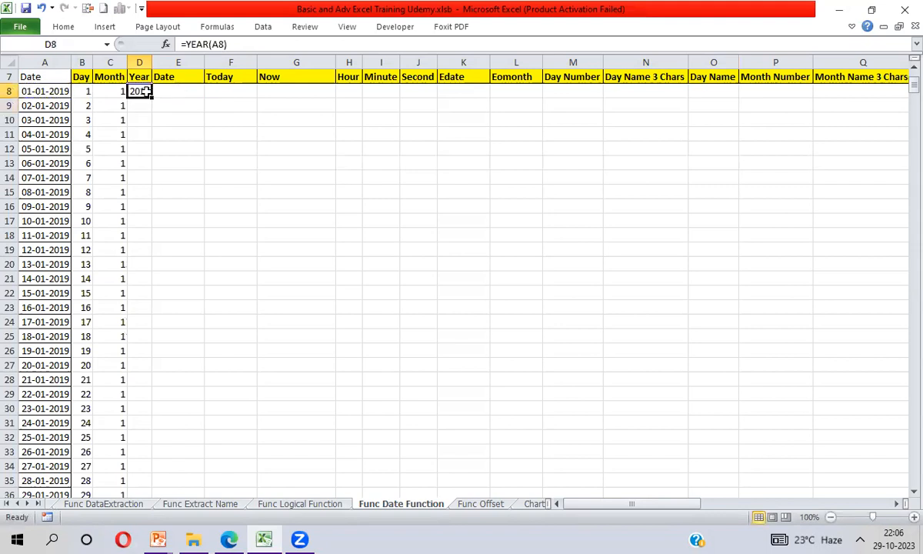
pyautogui.doubleClick(152, 96)
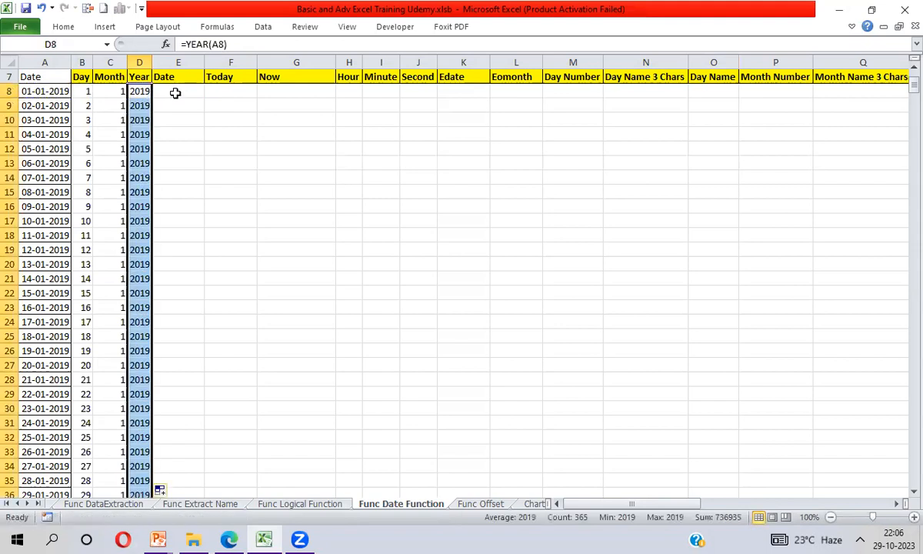
# - Enter =DATE(D8,C8,B8) in E8 to rebuild the date from the Year, Month and Day columns
pyautogui.click(176, 92)
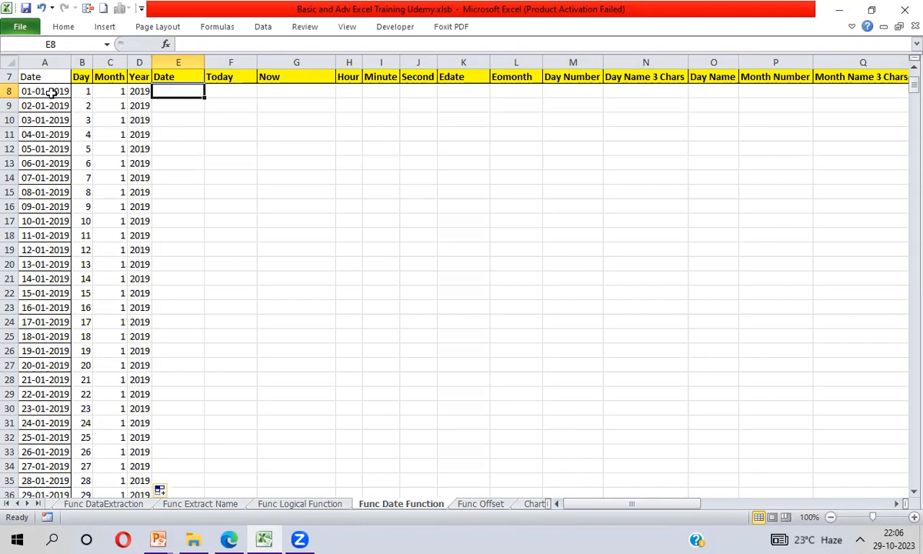
pyautogui.write('=')
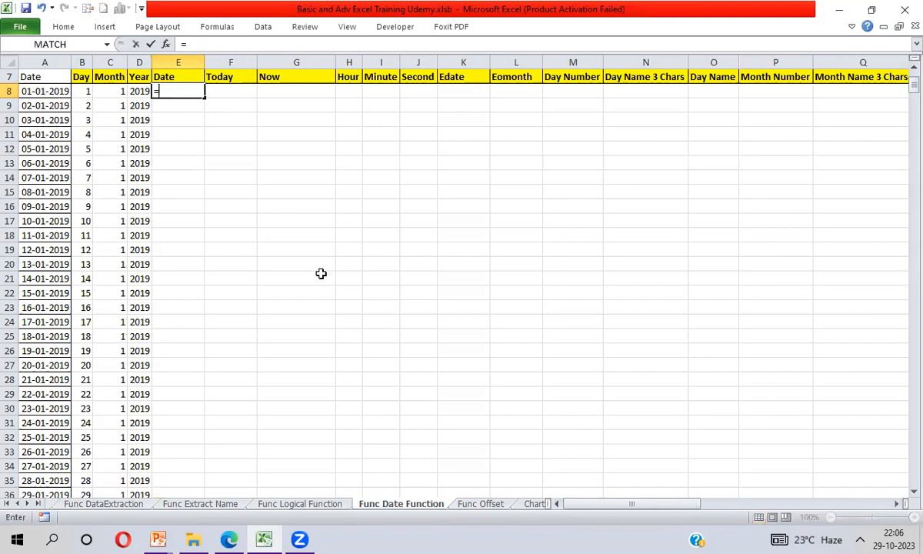
pyautogui.write('Date(')
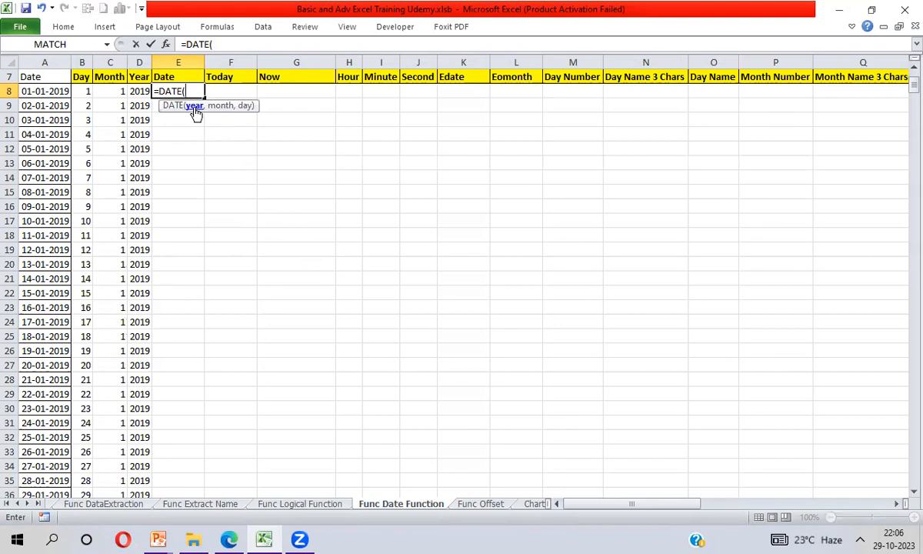
pyautogui.click(136, 91)
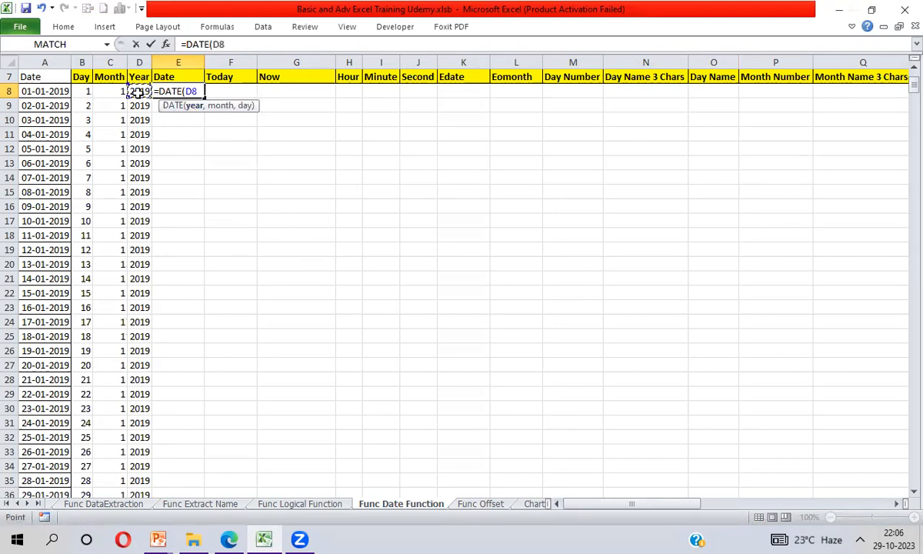
pyautogui.write(',')
pyautogui.click(124, 92)
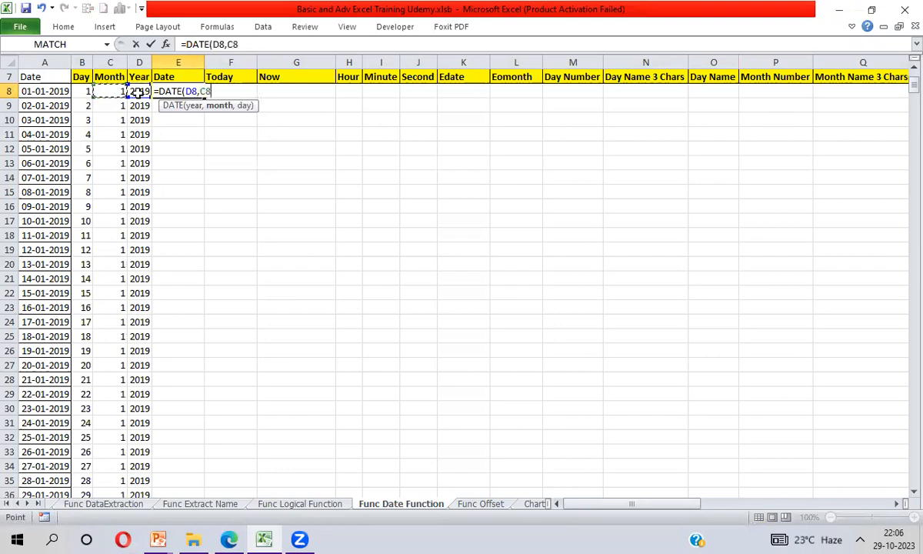
pyautogui.write(',')
pyautogui.press('Left')
pyautogui.press('Left')
pyautogui.press('Left')
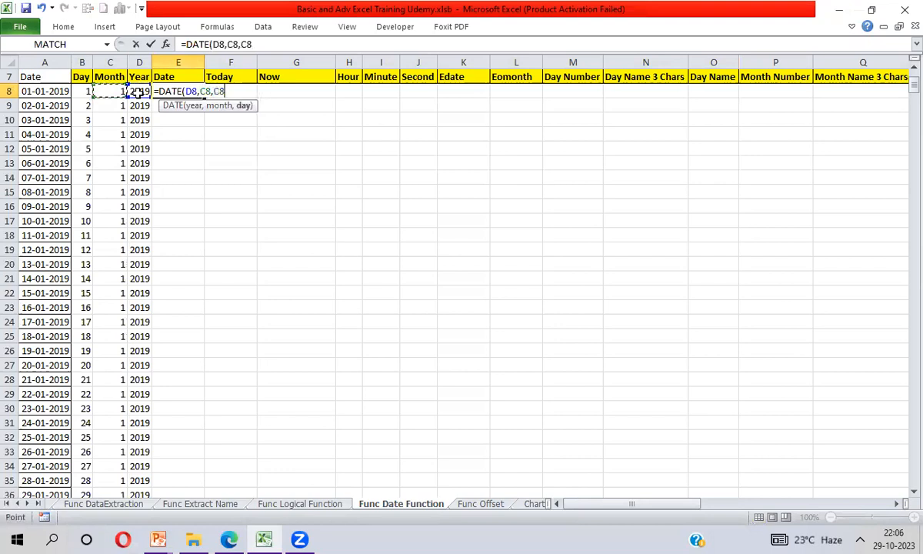
pyautogui.write(')')
pyautogui.press('Return')
# - Fill the DATE formula from E8 down the Date column for all listed dates
pyautogui.press('Up')
pyautogui.press('Left')
pyautogui.hotkey('ctrl', 'Down')
pyautogui.press('Right')
pyautogui.hotkey('ctrl', 'shift', 'Up')
pyautogui.hotkey('ctrl', 'd')
pyautogui.hotkey('ctrl', 'Up')
# - Compare the original dates in column A with the rebuilt dates in column E
pyautogui.press('Left')
pyautogui.press('Left')
pyautogui.press('Left')
pyautogui.press('Left')
pyautogui.press('Down')
pyautogui.hotkey('ctrl', 'shift', 'Down')
pyautogui.hotkey('ctrl', 'Up')
# - Enter =TODAY() in F8 under the Today heading
pyautogui.press('Right')
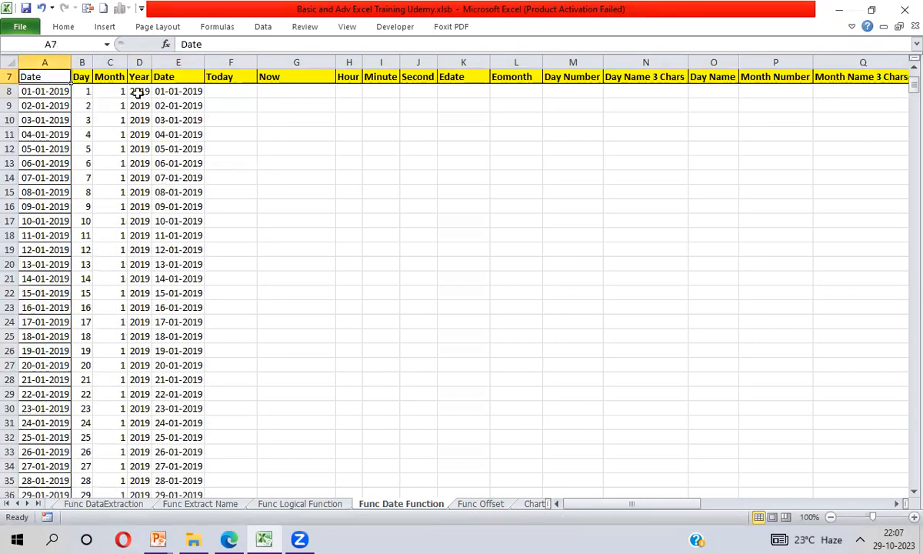
pyautogui.press('Right')
pyautogui.press('Right')
pyautogui.press('Right')
pyautogui.press('Down')
pyautogui.press('Right')
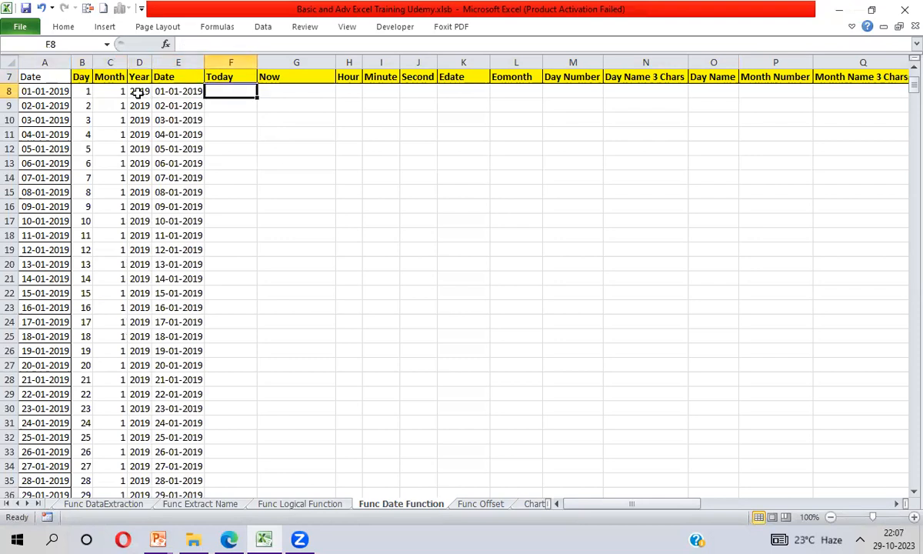
pyautogui.write('=tod')
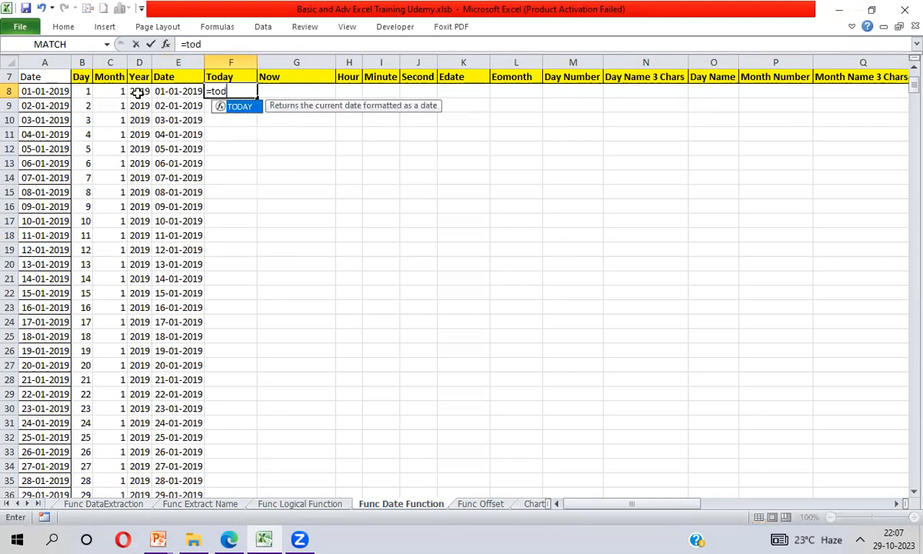
pyautogui.press('Tab')
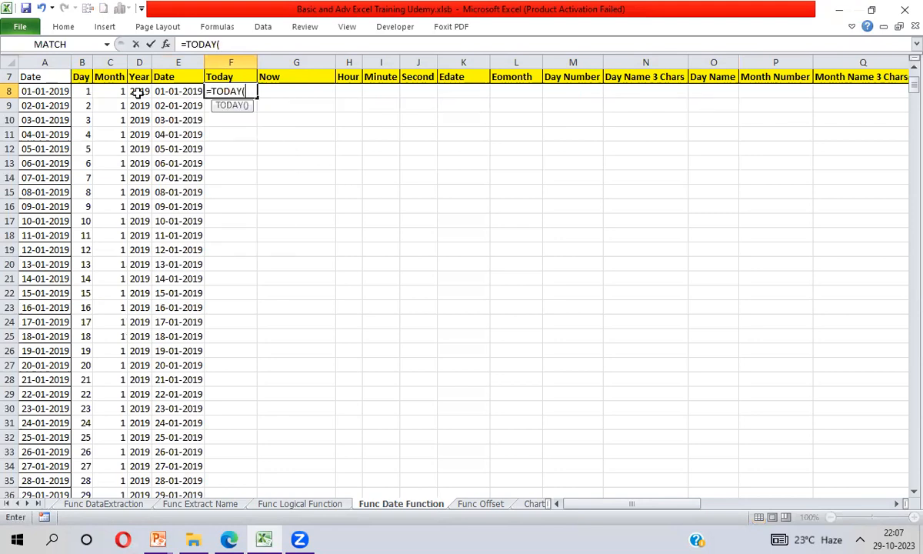
pyautogui.write(')')
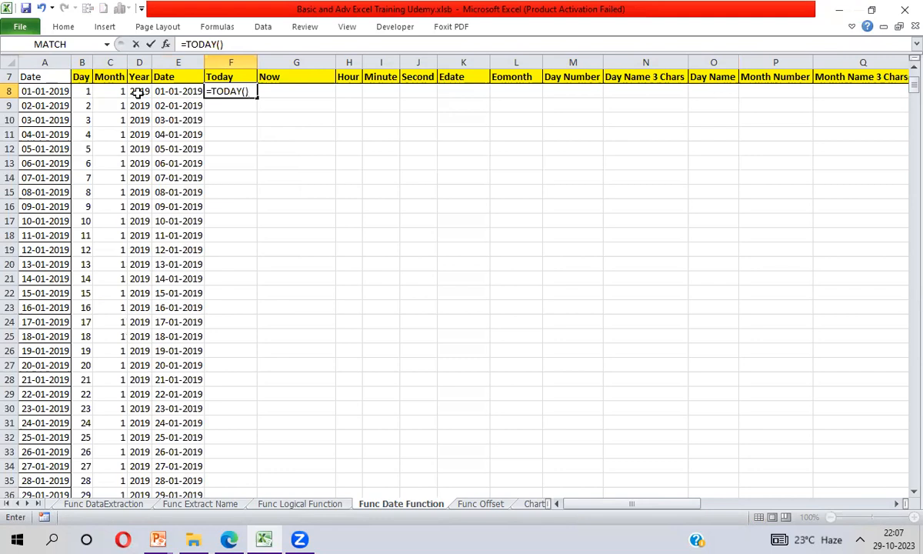
pyautogui.press('Return')
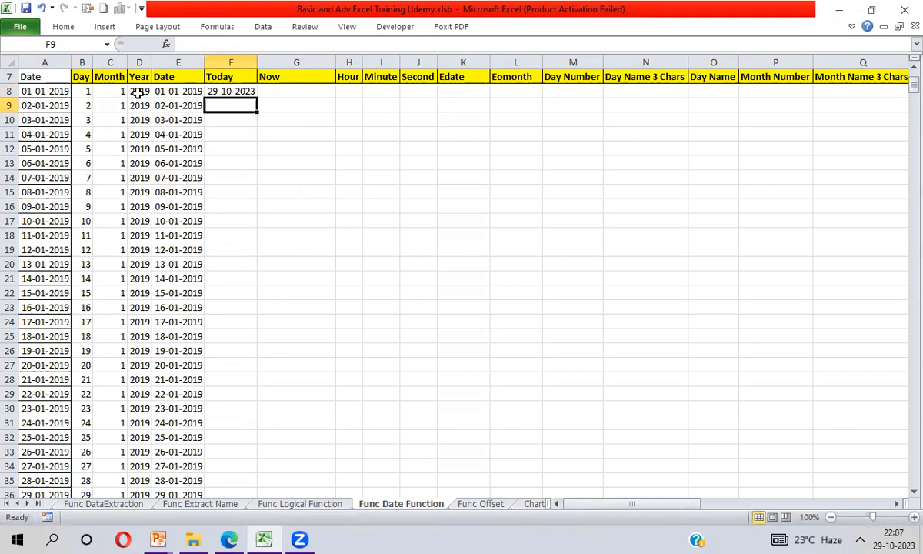
pyautogui.press('Up')
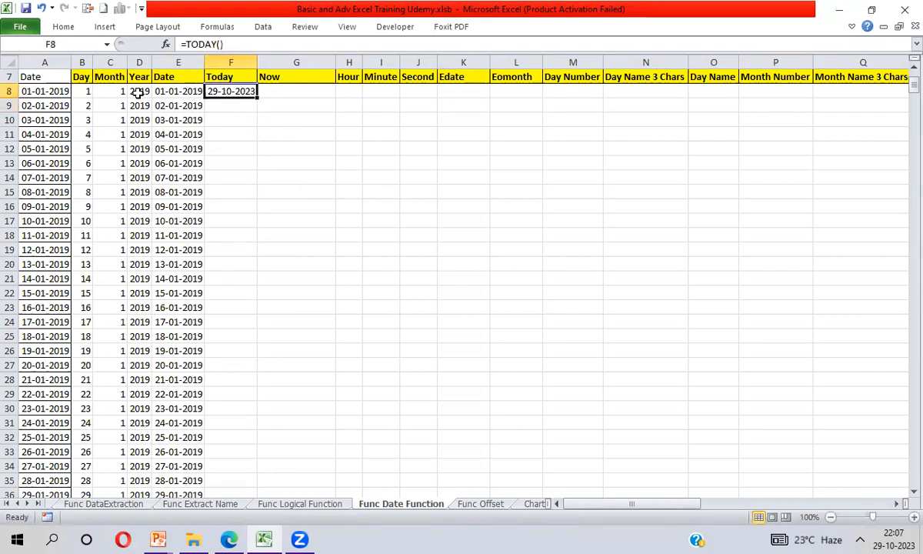
# - Enter =NOW() in G8 under the Now heading
pyautogui.click(270, 92)
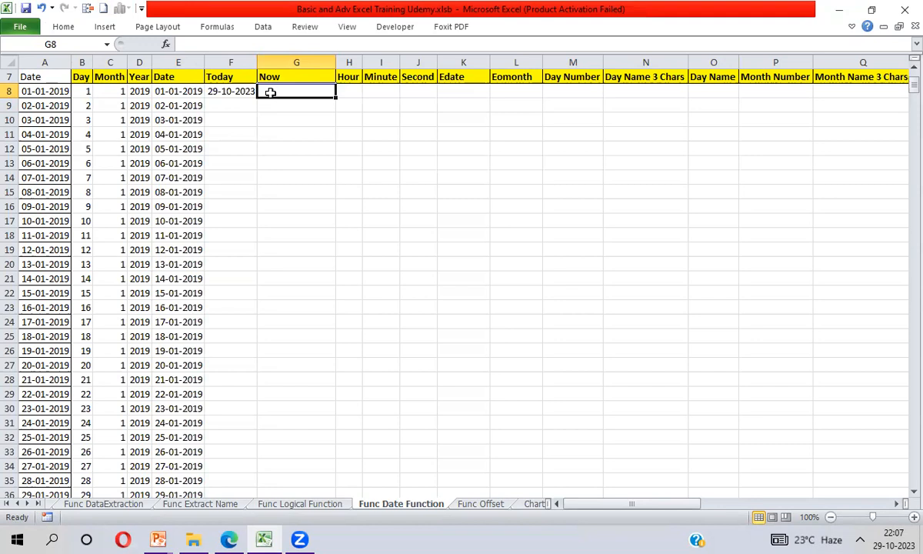
pyautogui.write('=now')
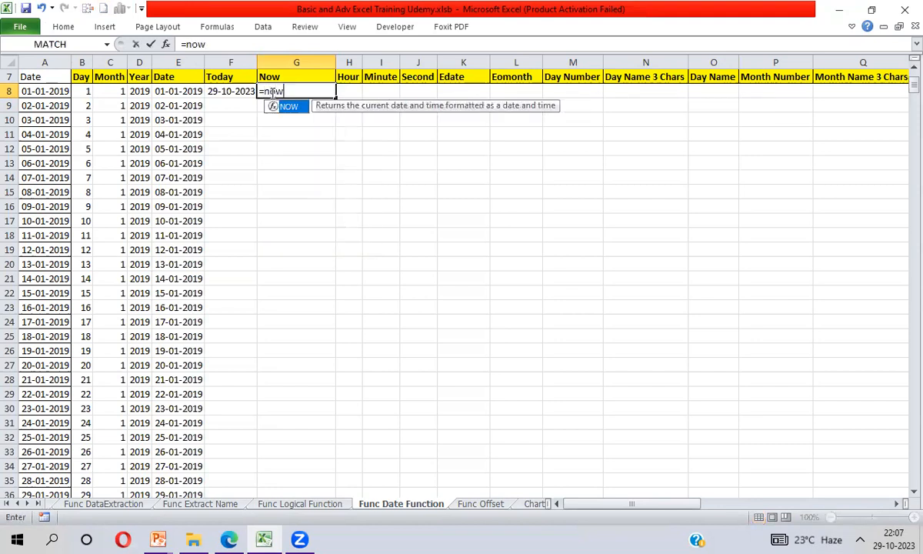
pyautogui.press('Tab')
pyautogui.write(')')
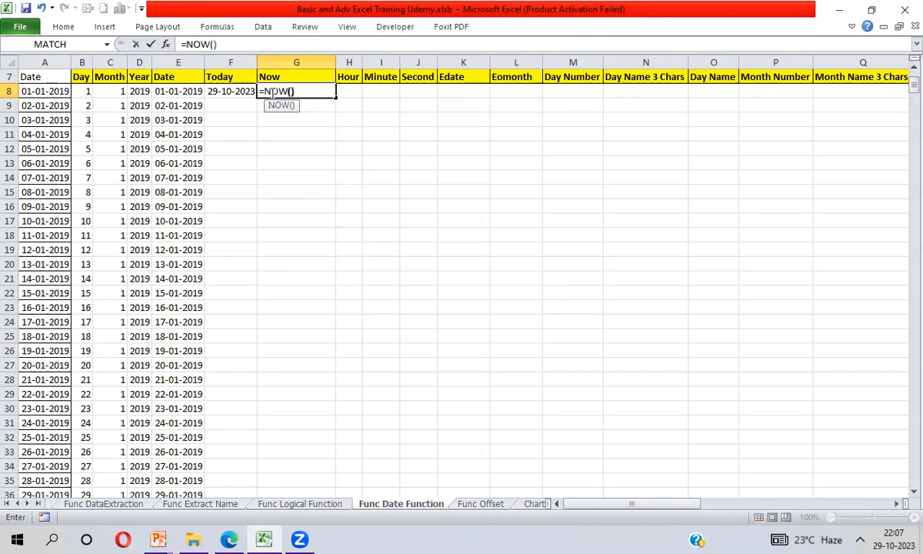
pyautogui.press('Return')
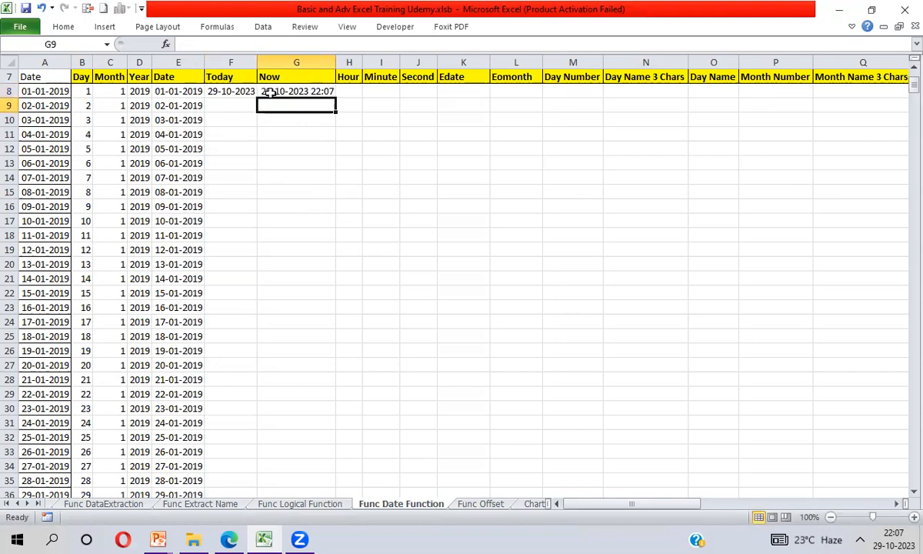
pyautogui.click(271, 92)
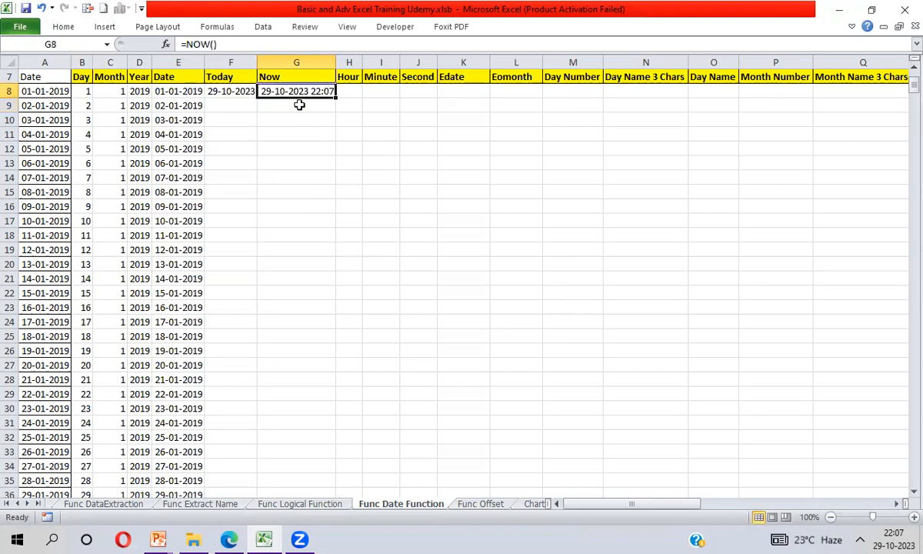
pyautogui.click(355, 91)
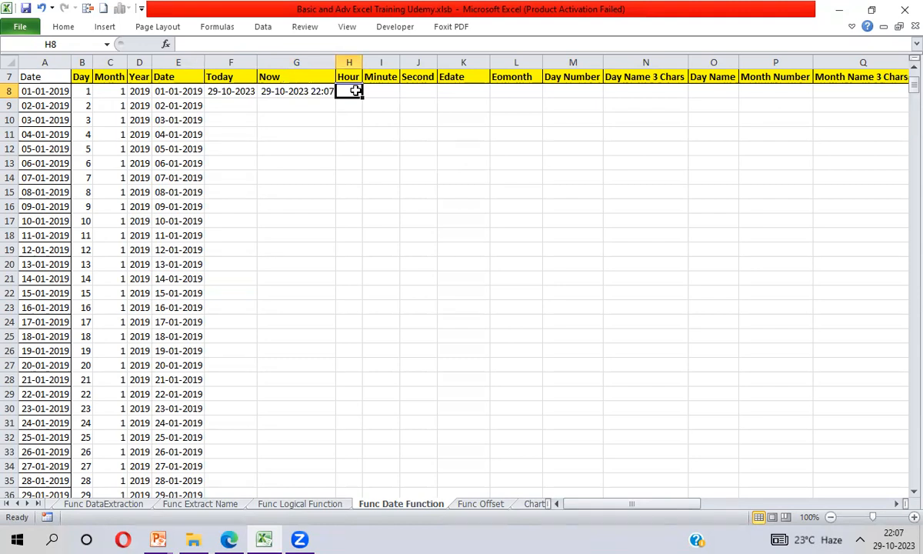
pyautogui.write('=how')
pyautogui.press('Tab')
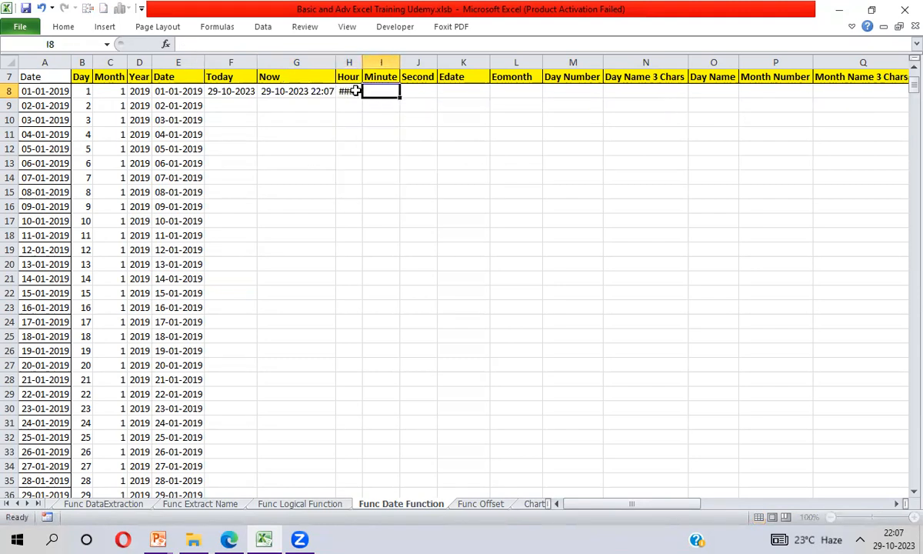
pyautogui.write('=how')
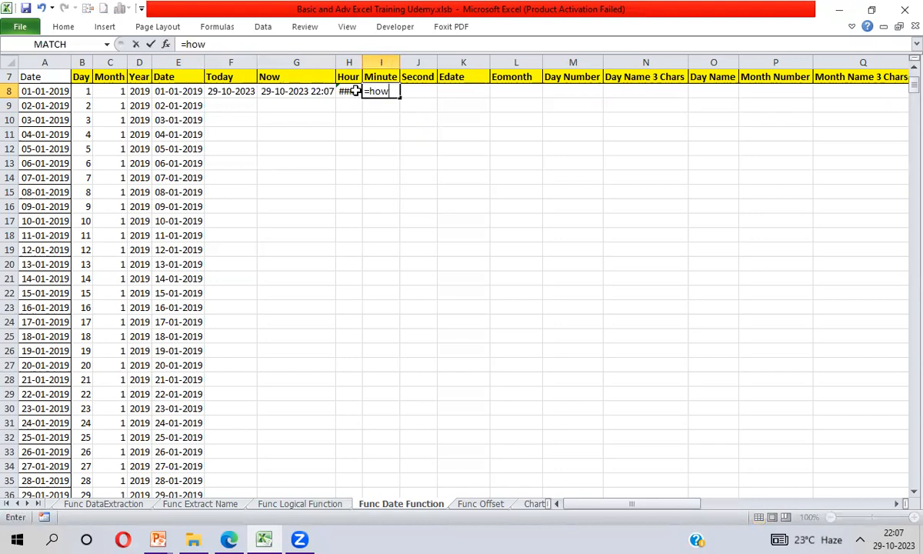
pyautogui.press('Escape')
# - Enter =HOUR(G8) in H8 to extract the hour from the Now value
pyautogui.click(355, 91)
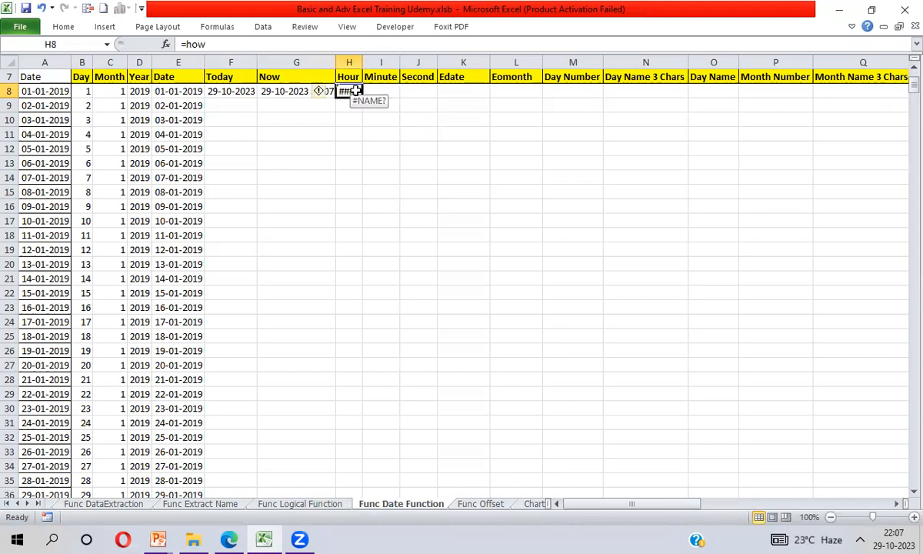
pyautogui.write('=ho')
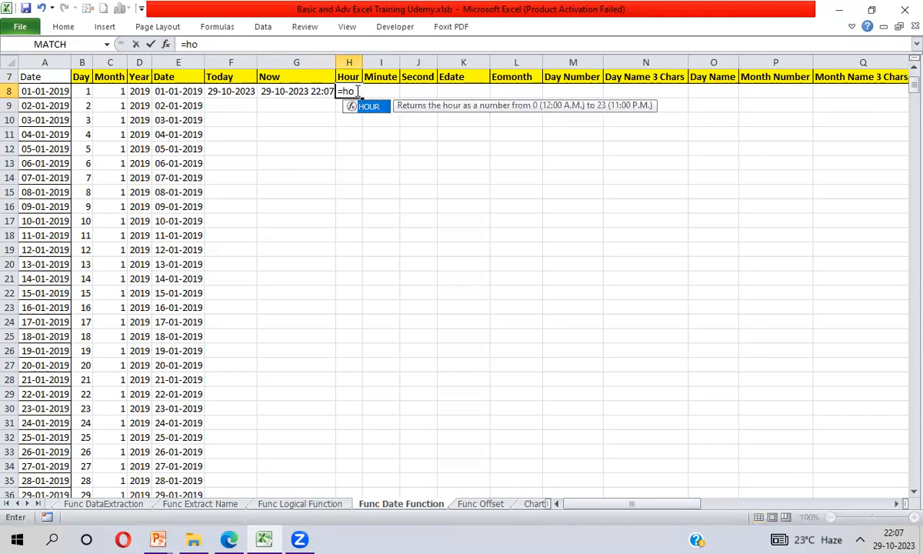
pyautogui.press('Tab')
pyautogui.press('Left')
pyautogui.write(')')
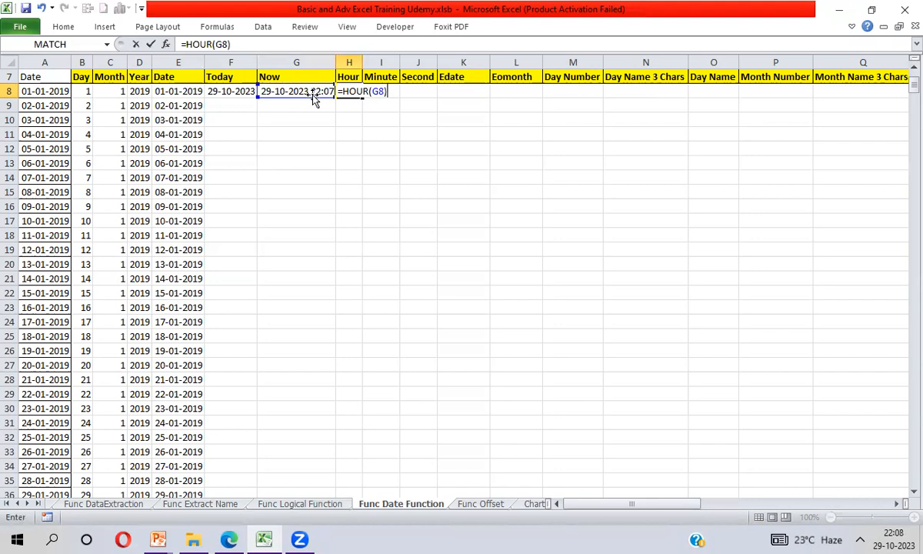
pyautogui.press('Return')
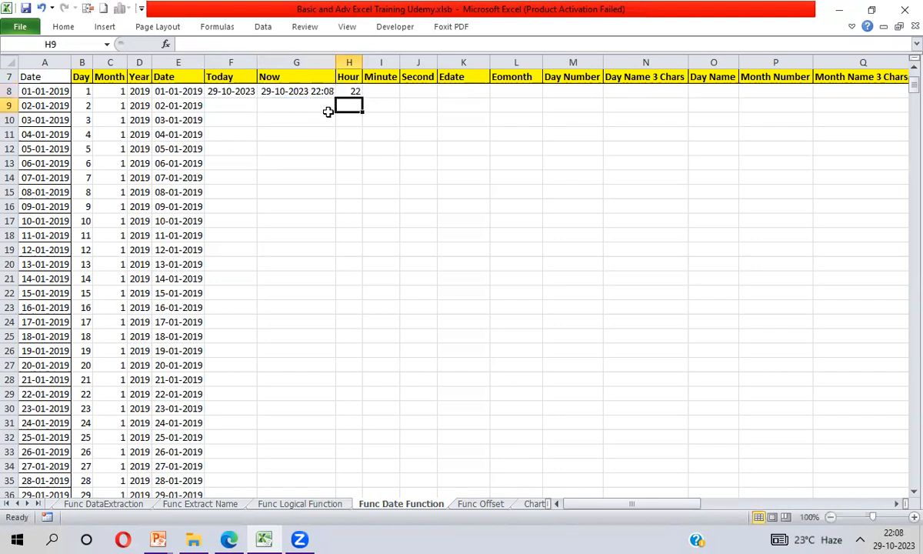
# - Enter =MINUTE(G8) in I8 to extract the minutes from the Now value
pyautogui.press('Up')
pyautogui.press('Right')
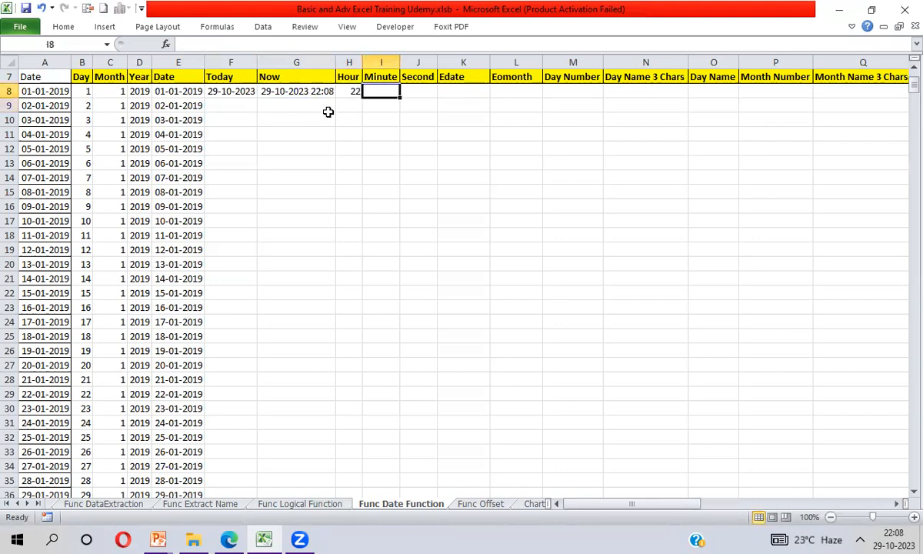
pyautogui.write('=')
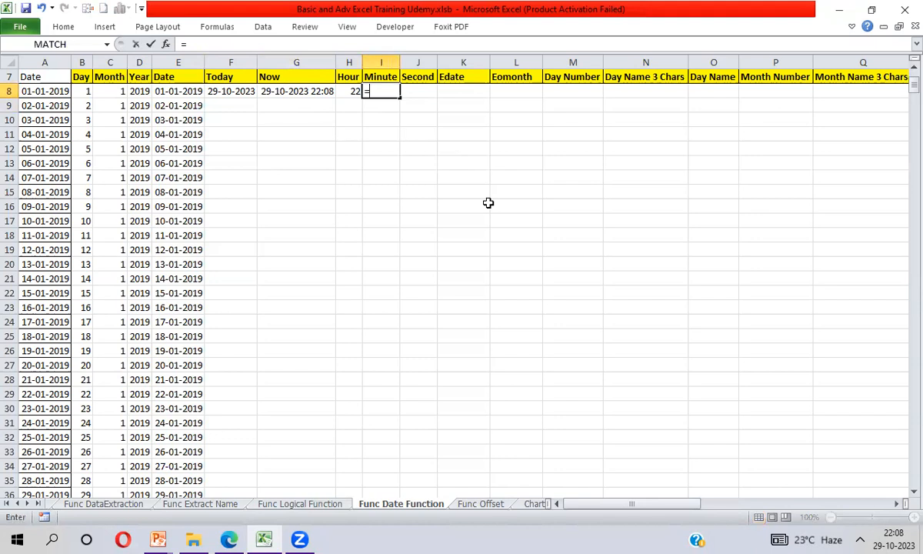
pyautogui.write('min')
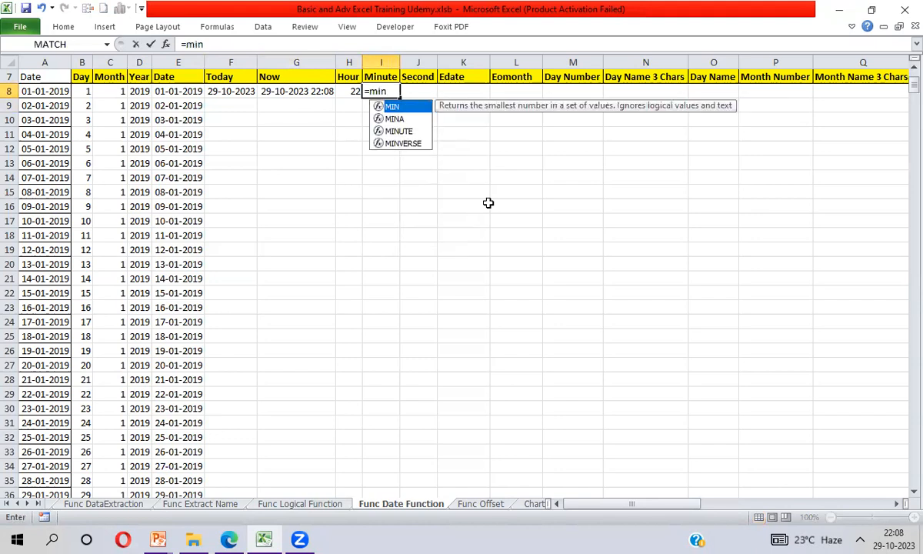
pyautogui.press('Down')
pyautogui.press('Down')
pyautogui.press('Tab')
pyautogui.press('Left')
pyautogui.press('Left')
pyautogui.write(')')
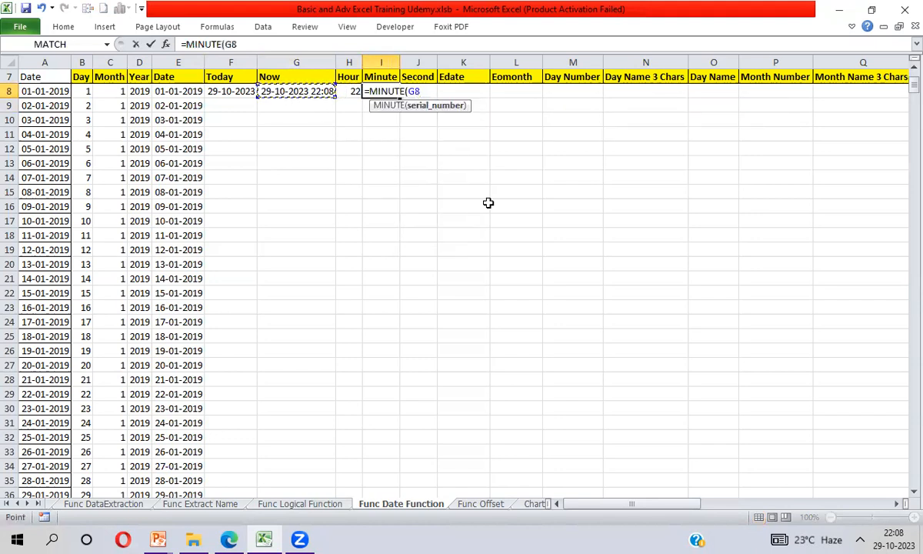
pyautogui.press('Return')
# - Compare the Hour and Minute results in H8 and I8 with the time in G8
pyautogui.press('Up')
pyautogui.press('Left')
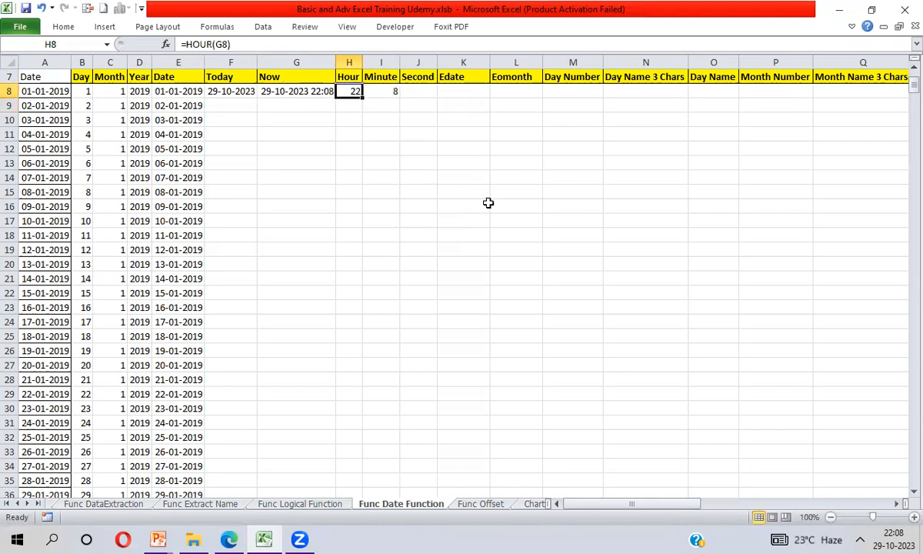
pyautogui.hotkey('shift', 'Right')
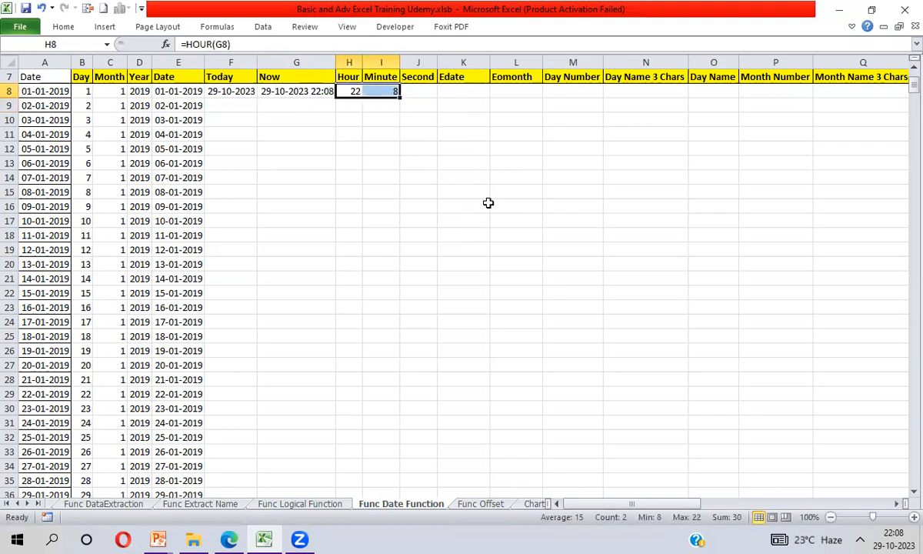
pyautogui.press('Left')
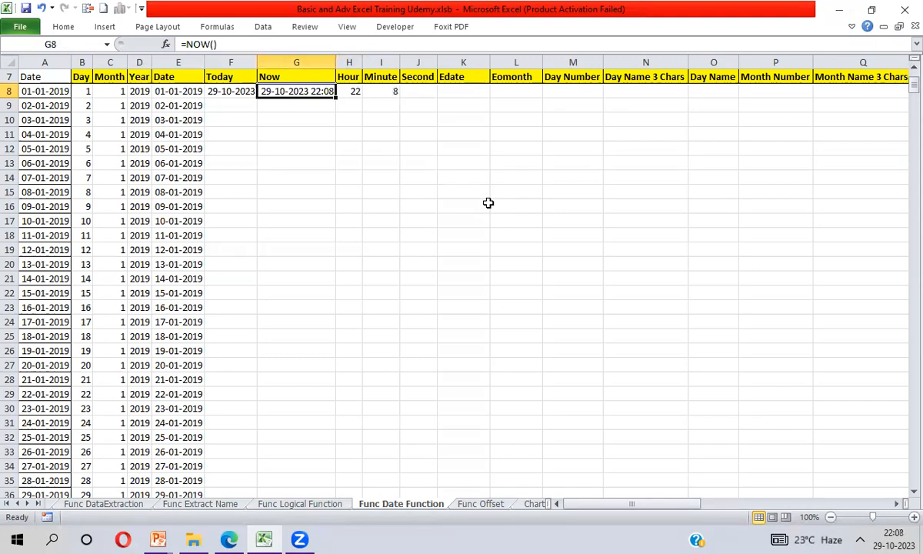
pyautogui.press('Right')
pyautogui.hotkey('shift', 'Right')
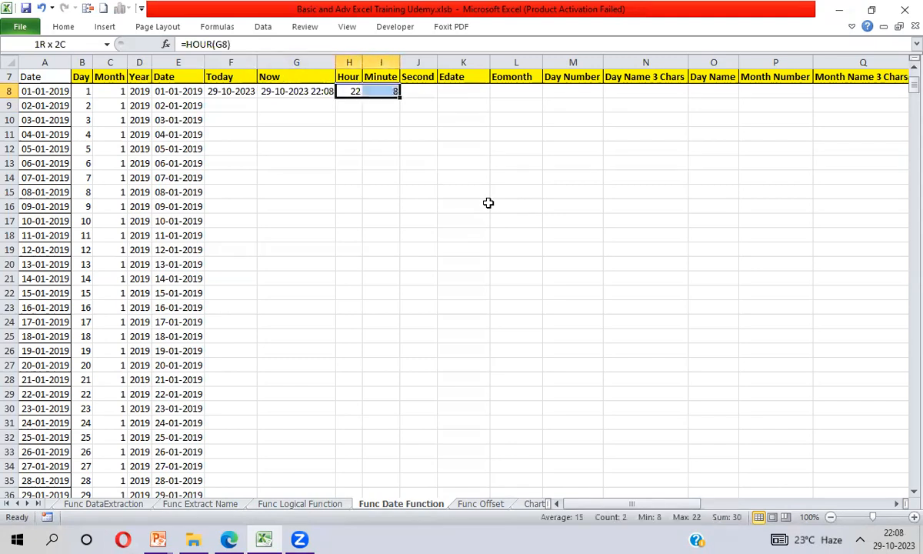
# - Enter =SECOND(G8) in J8 to extract the seconds from the Now value, and recommit the formula to refresh it
pyautogui.press('Right')
pyautogui.press('Right')
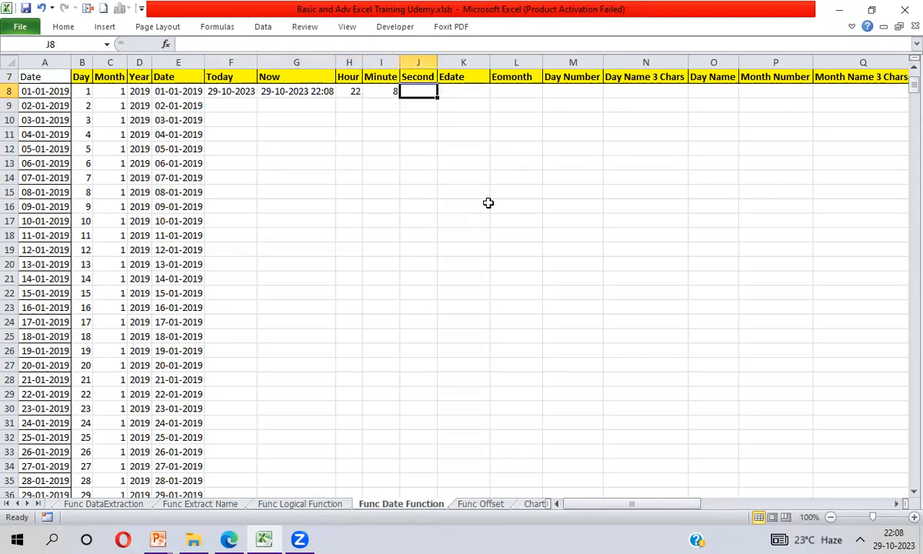
pyautogui.write('=se')
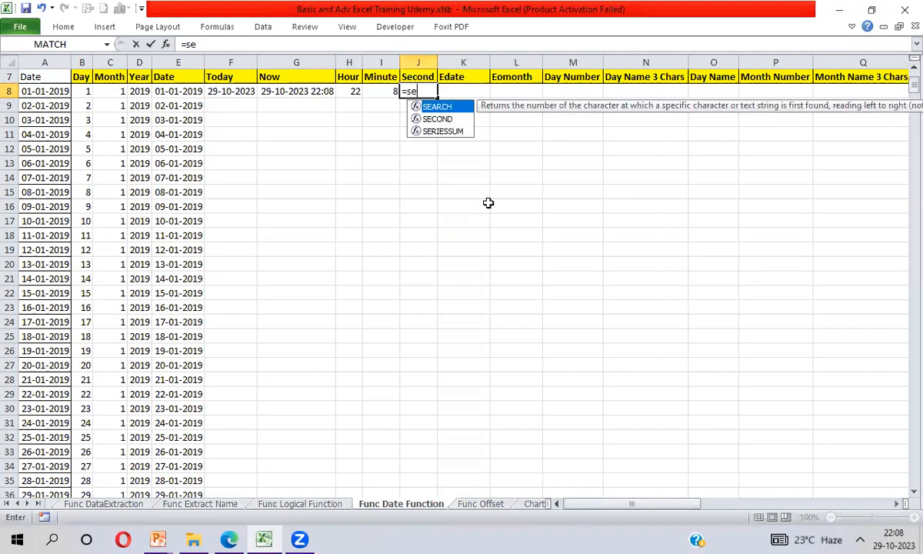
pyautogui.write('con')
pyautogui.press('Tab')
pyautogui.press('Left')
pyautogui.press('Left')
pyautogui.press('Left')
pyautogui.write(')')
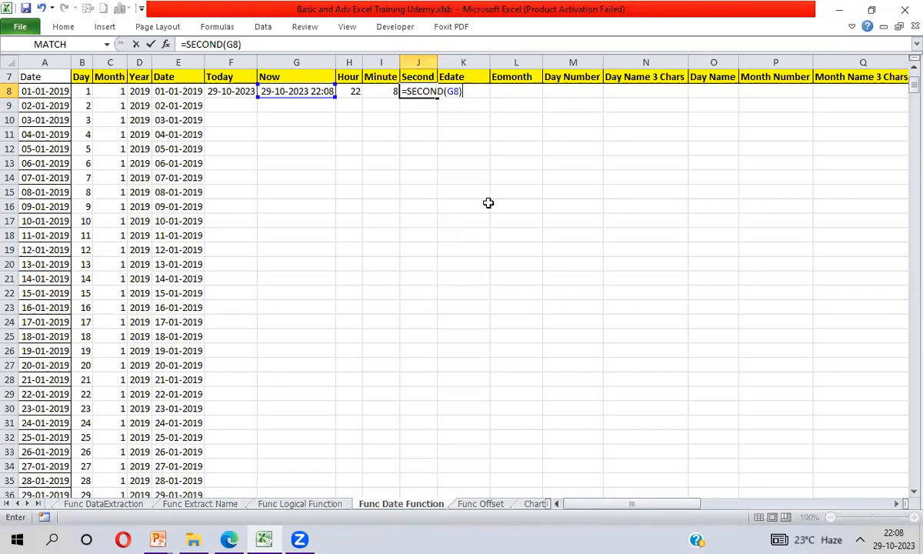
pyautogui.press('Return')
pyautogui.press('Up')
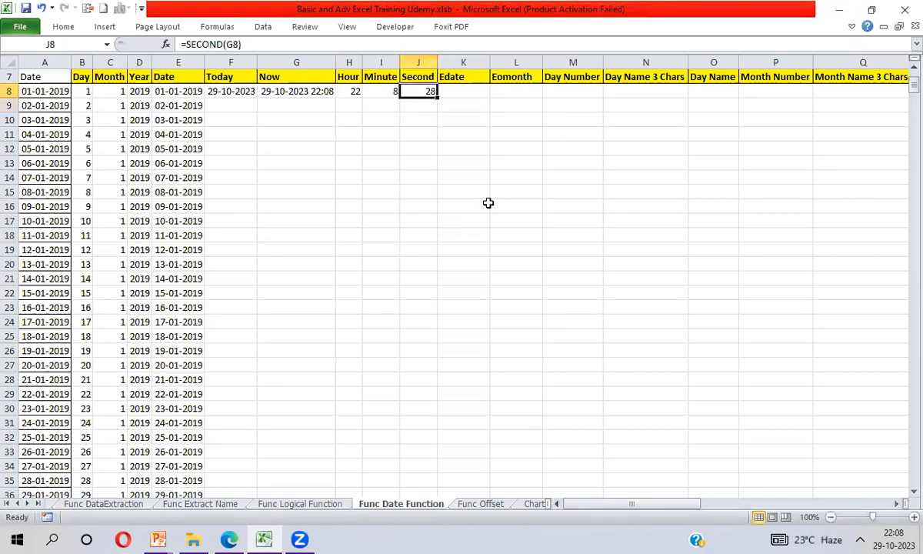
pyautogui.press('F2')
pyautogui.press('Return')
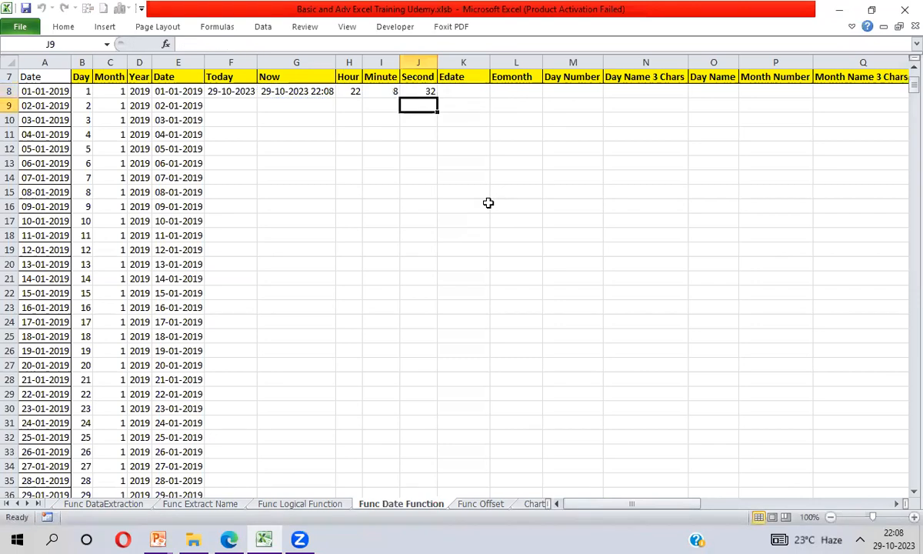
# - Enter =EDATE(A12,3) in K8 under Edate to get the date three months after the date in A12
pyautogui.press('Up')
pyautogui.press('Right')
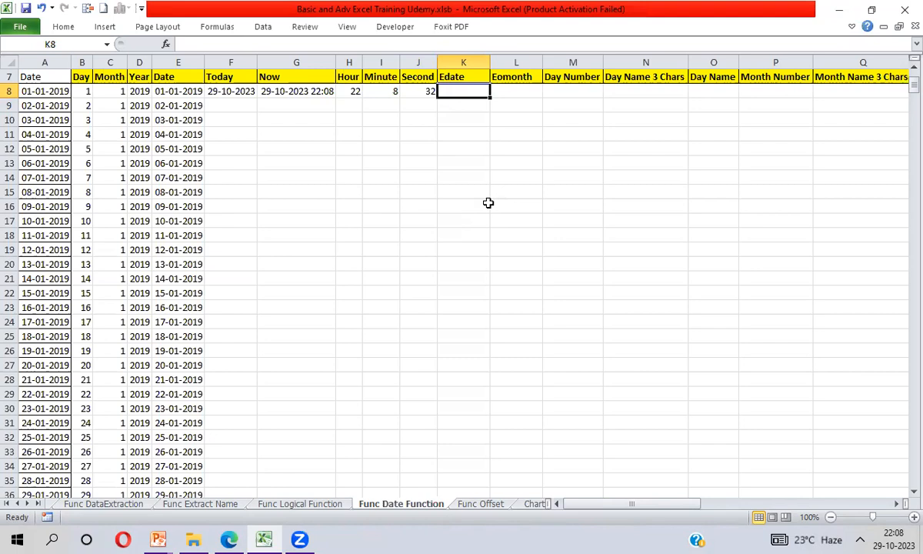
pyautogui.write('=Ed')
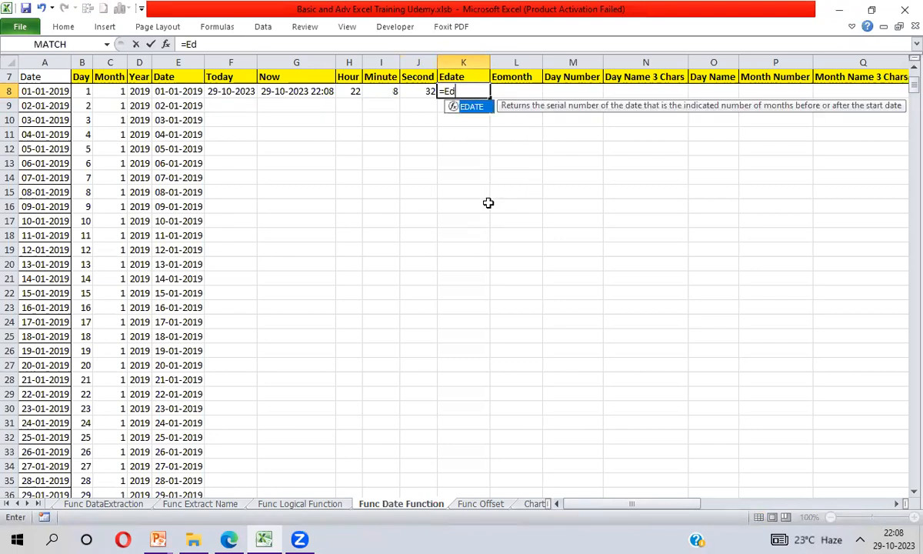
pyautogui.press('Tab')
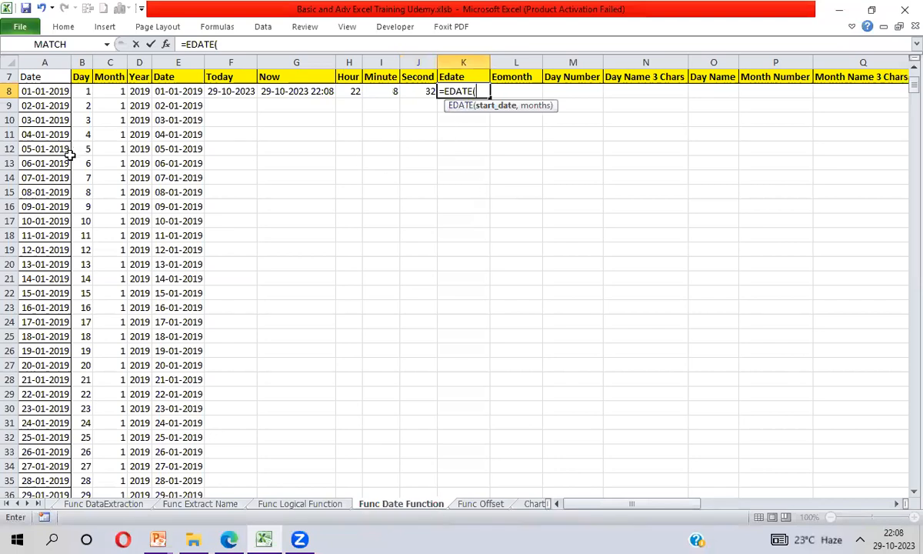
pyautogui.click(39, 149)
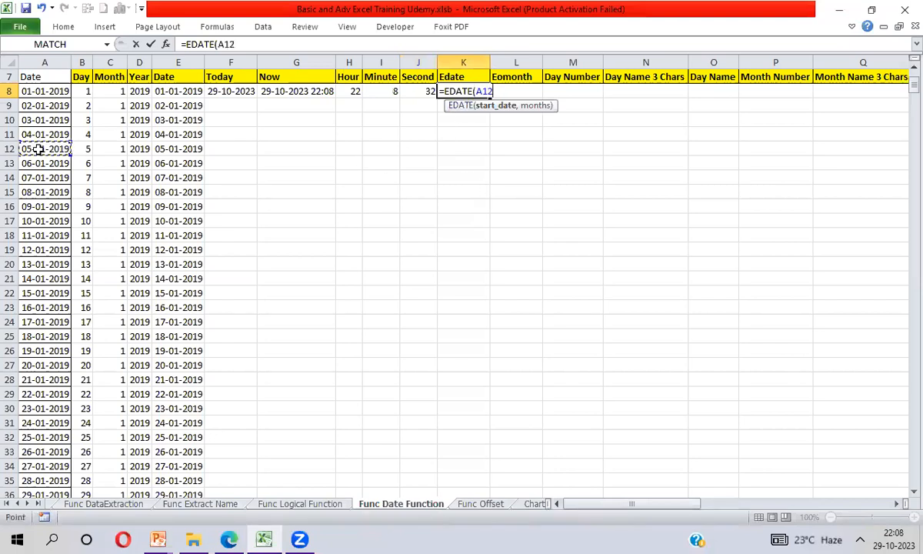
pyautogui.write(',3')
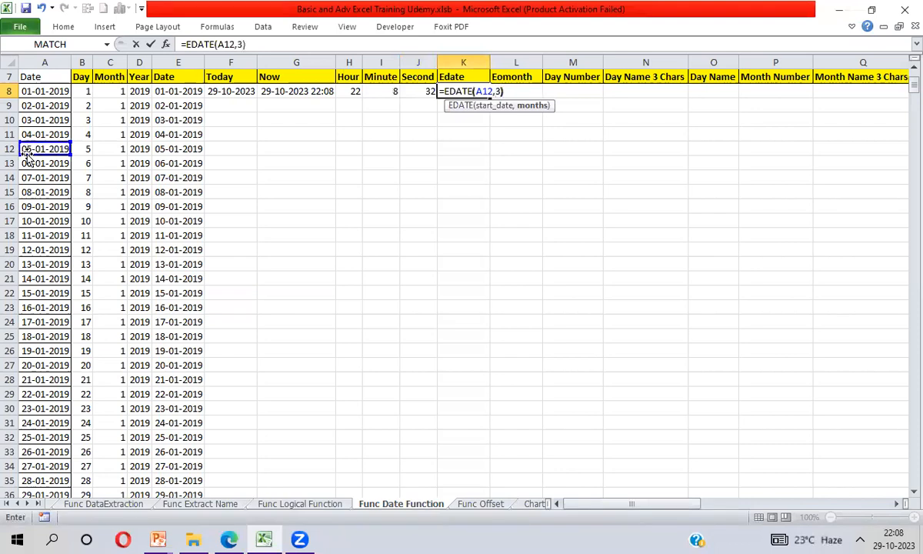
pyautogui.write(')')
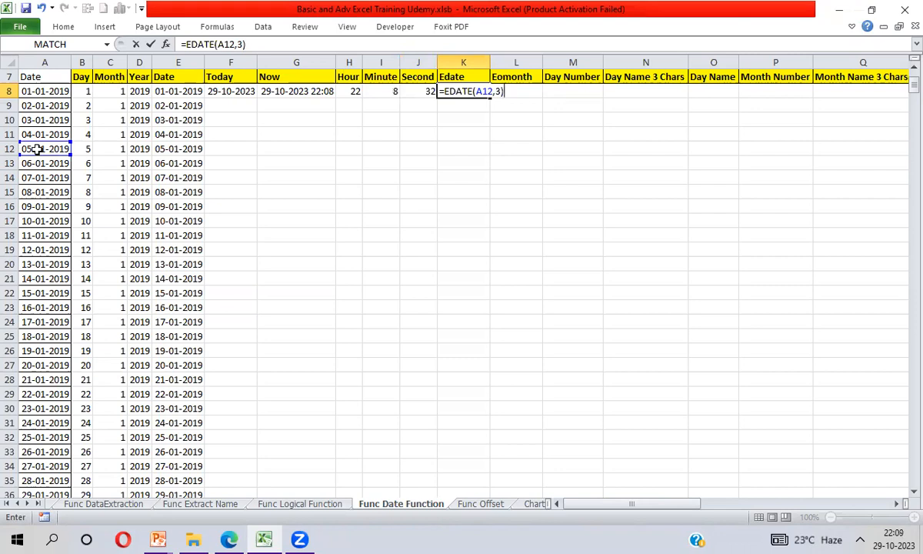
pyautogui.press('Return')
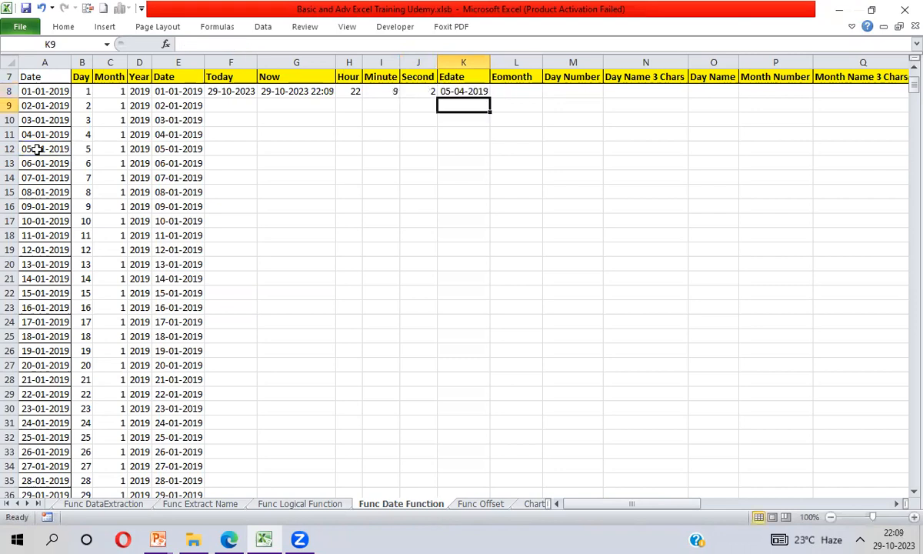
pyautogui.click(464, 91)
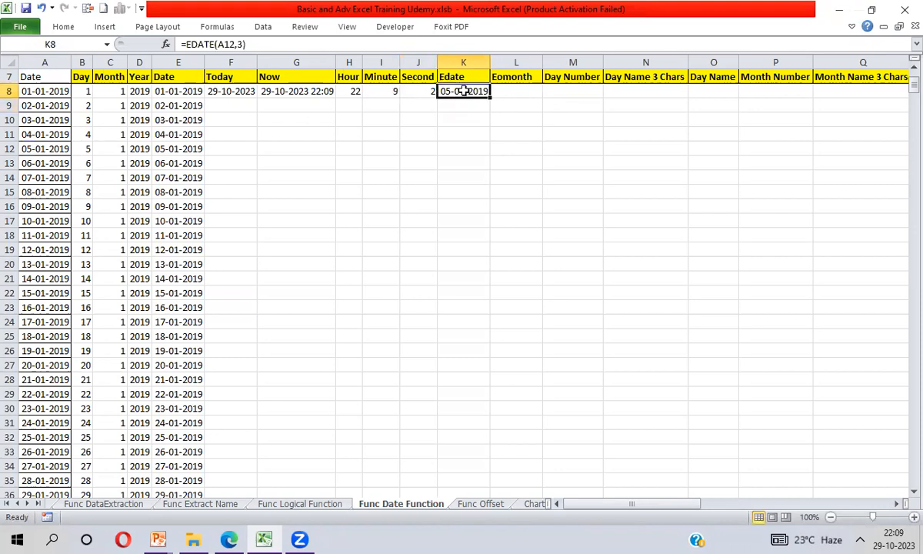
# - Enter =EOMONTH(A12,3) in L8 under Eomonth to get the month-end date three months after A12
pyautogui.click(514, 91)
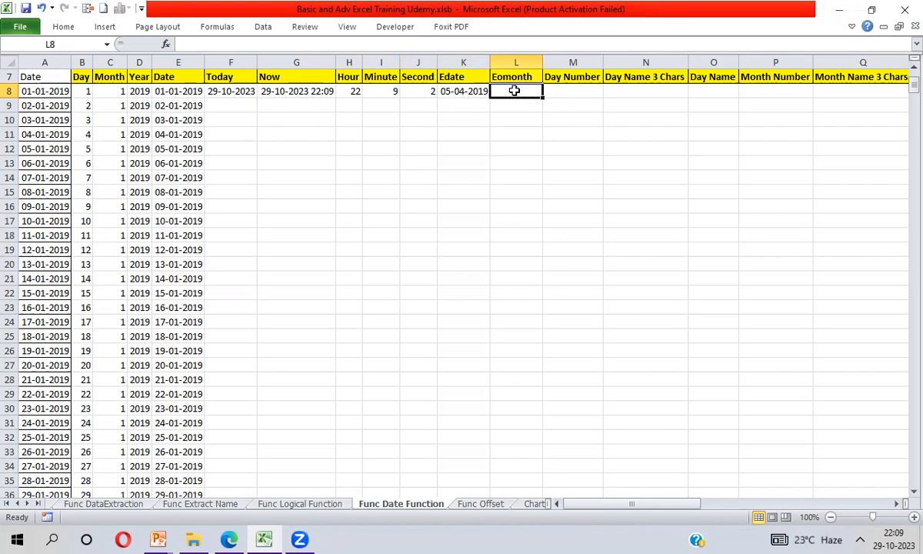
pyautogui.write('=eo')
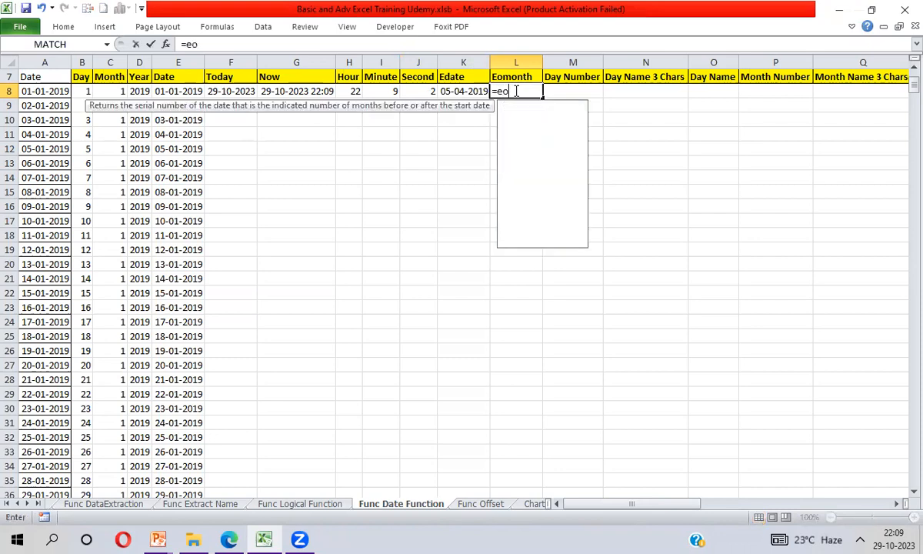
pyautogui.press('Tab')
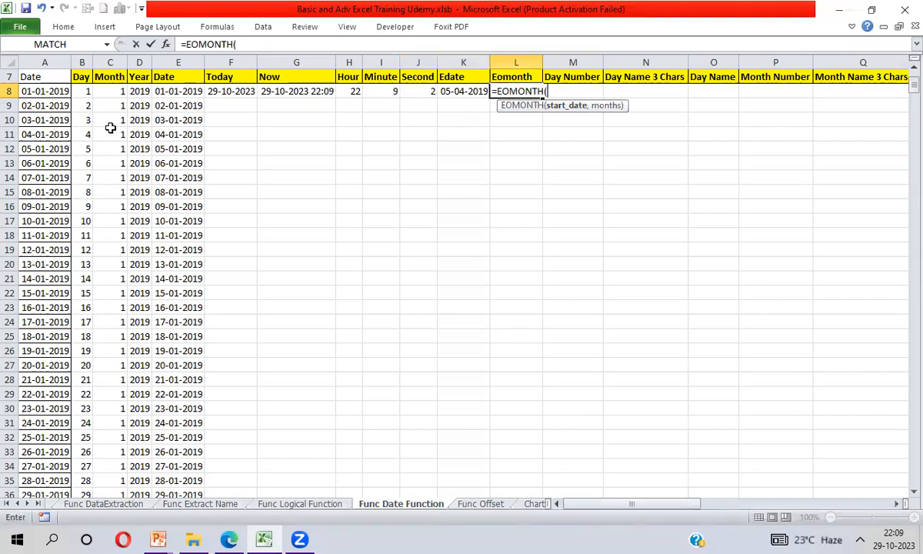
pyautogui.click(52, 149)
pyautogui.write(')')
pyautogui.press('BackSpace')
pyautogui.write(',3)')
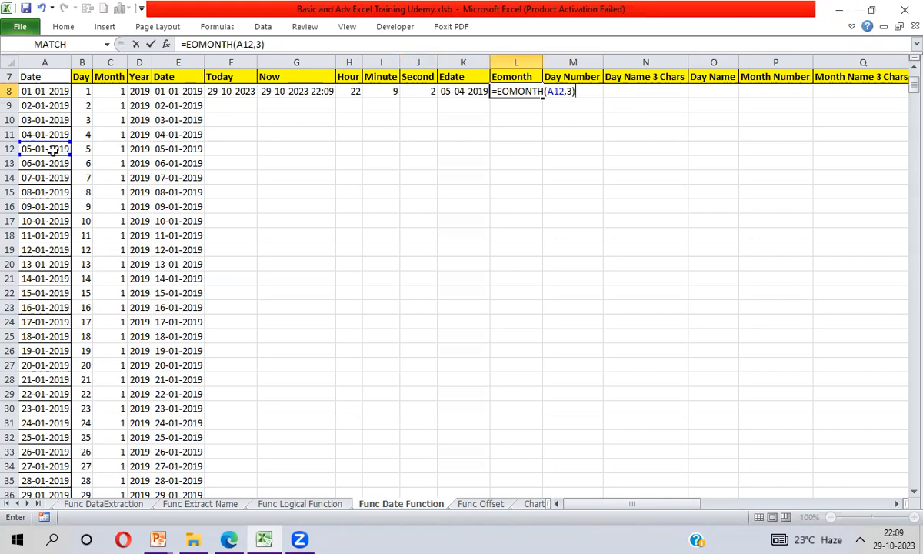
pyautogui.press('Return')
pyautogui.press('Up')
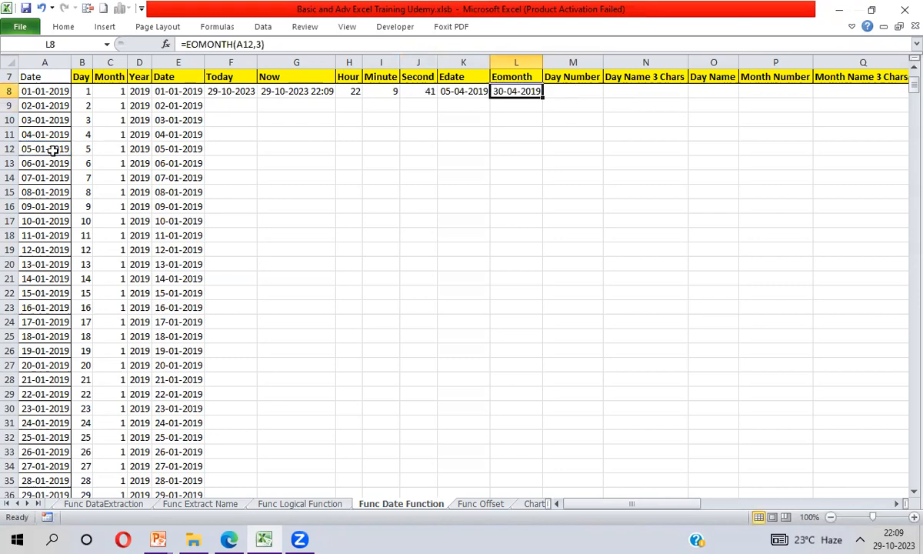
# - Enter =TEXT(A8,"DD") in M8 under Day Number to return the two-digit day of the date
pyautogui.click(570, 93)
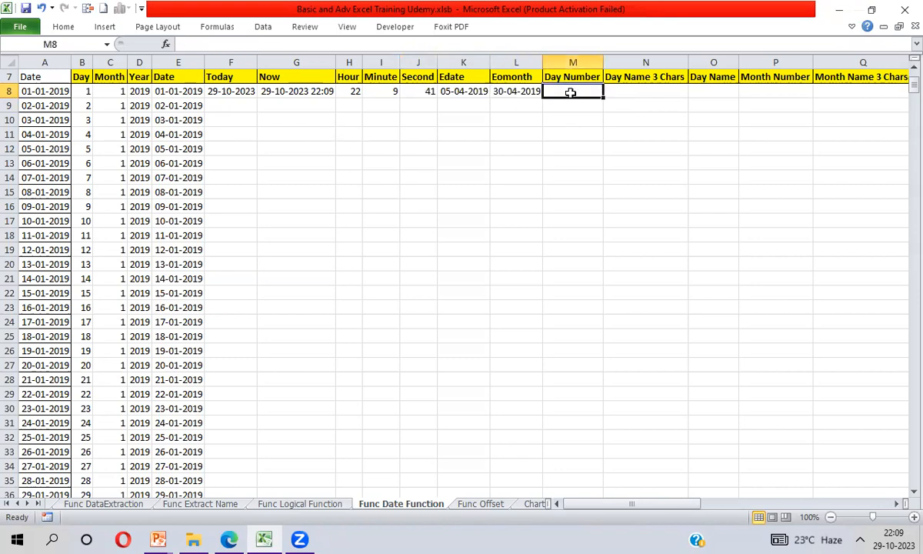
pyautogui.write('=TEXT(')
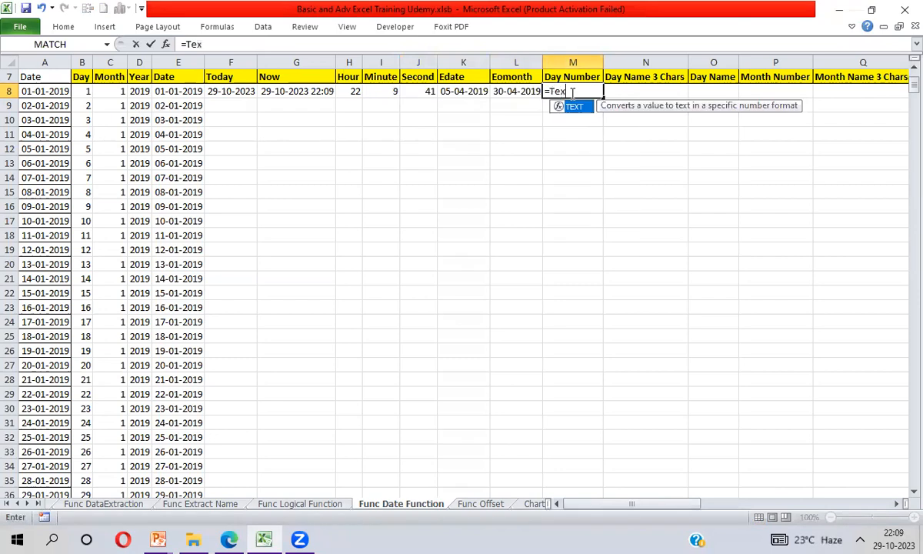
pyautogui.press('Left')
pyautogui.press('Left')
pyautogui.press('Left')
pyautogui.press('Left')
pyautogui.press('Left')
pyautogui.press('Left')
pyautogui.press('Left')
pyautogui.press('Left')
pyautogui.press('Left')
pyautogui.press('Left')
pyautogui.press('Left')
pyautogui.press('Left')
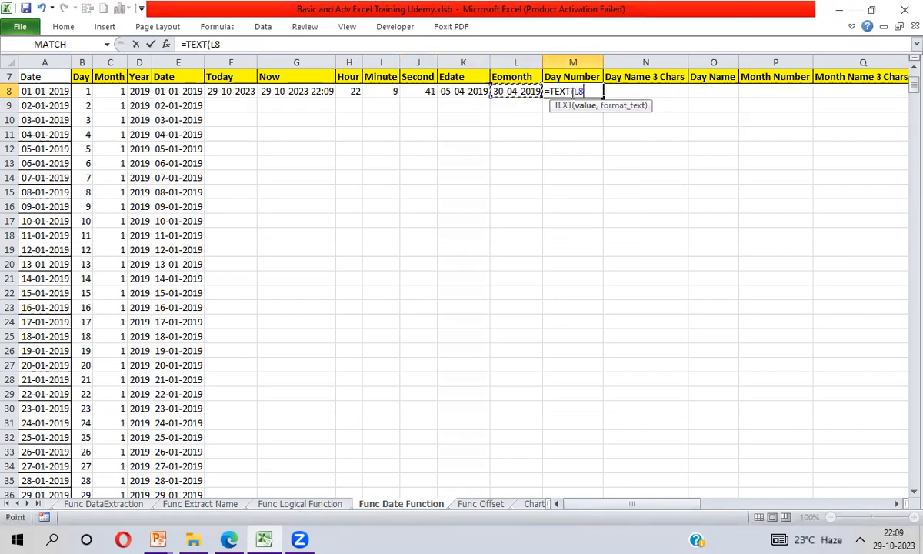
pyautogui.write(',"DD')
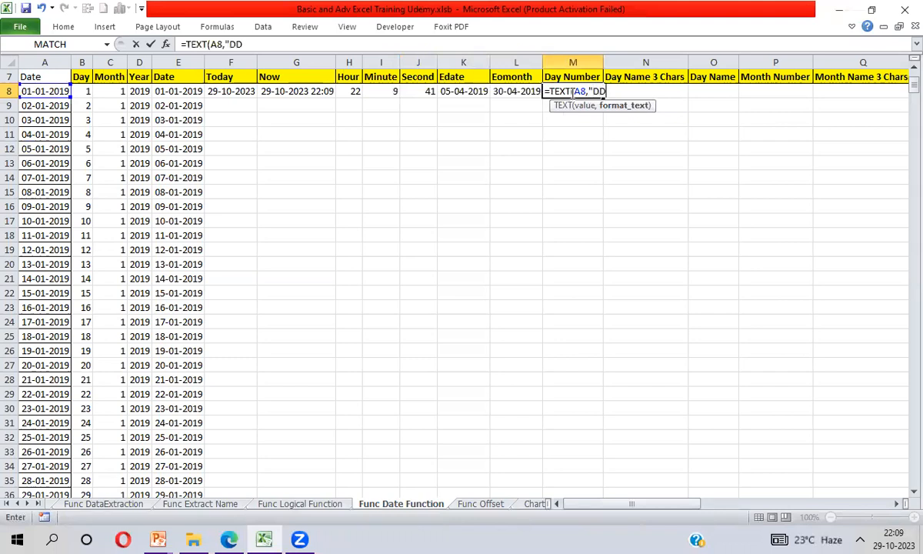
pyautogui.write('")')
pyautogui.press('Return')
# - Compare the TEXT formula and its result in M8 with the DAY formula and its result in B8
pyautogui.click(570, 91)
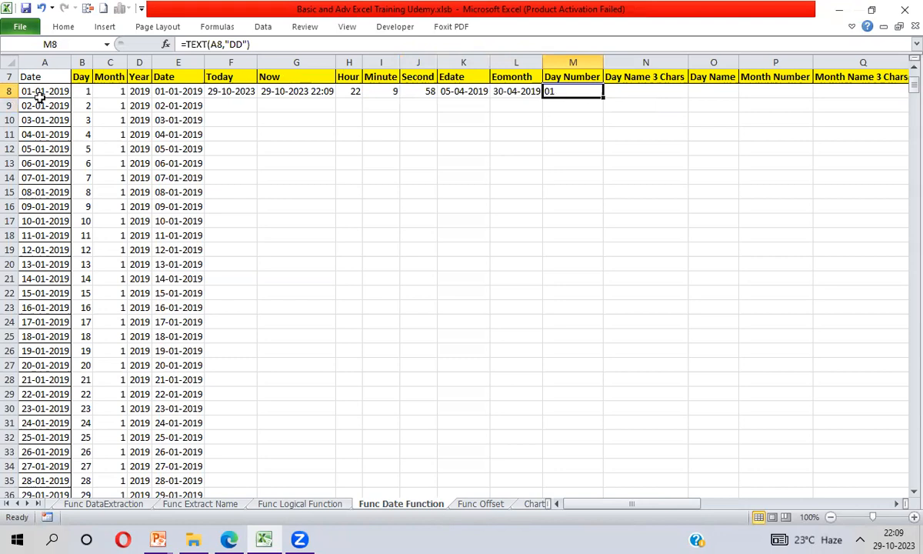
pyautogui.click(80, 92)
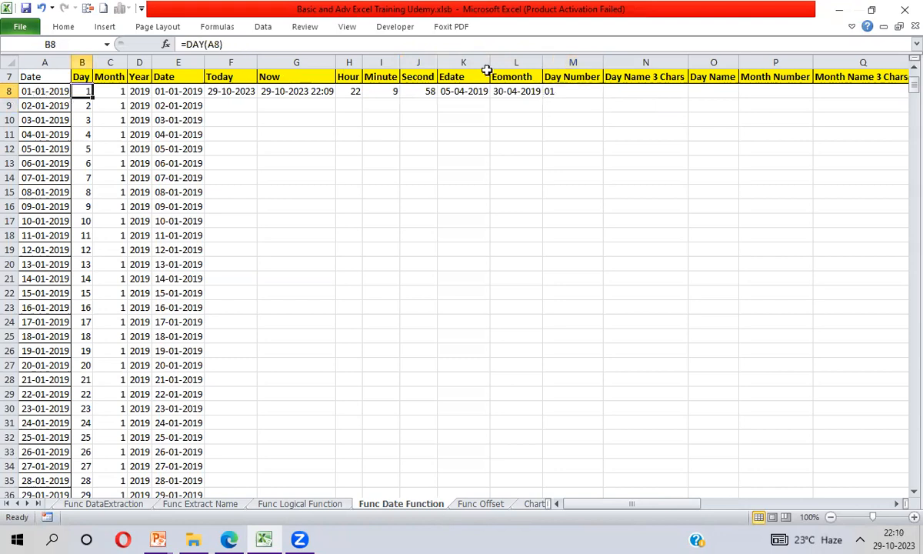
pyautogui.click(570, 92)
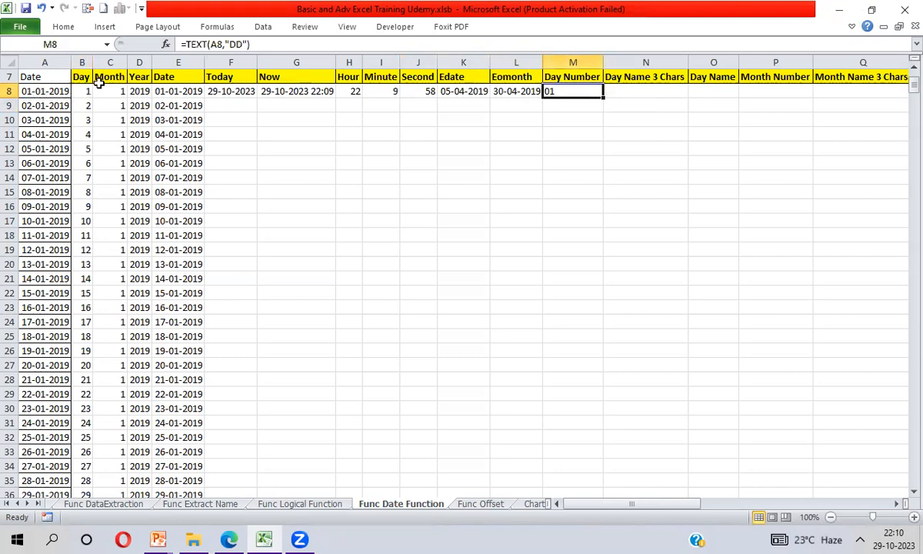
pyautogui.click(79, 91)
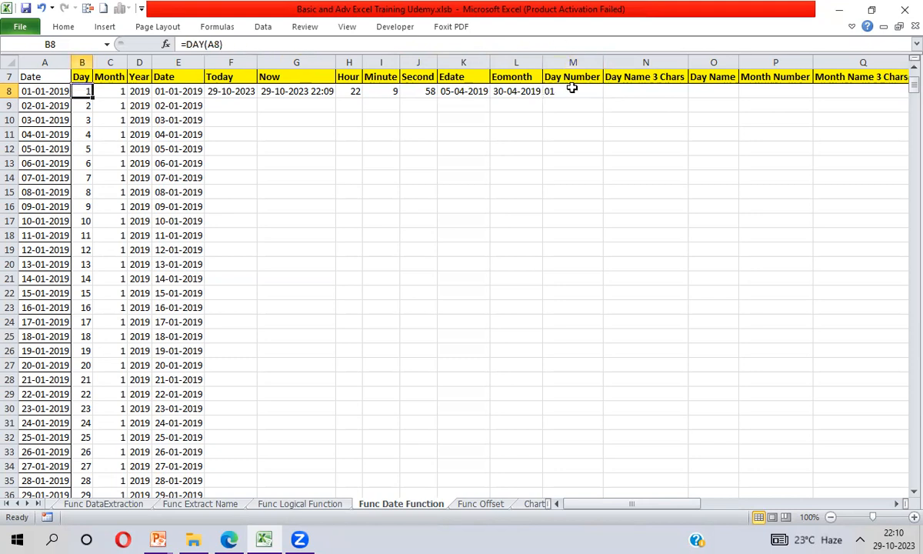
pyautogui.click(566, 91)
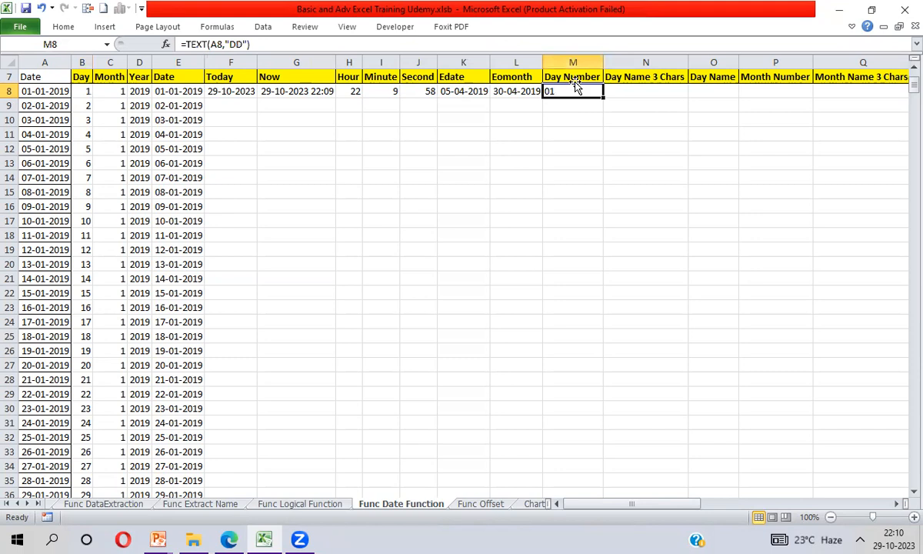
pyautogui.click(81, 92)
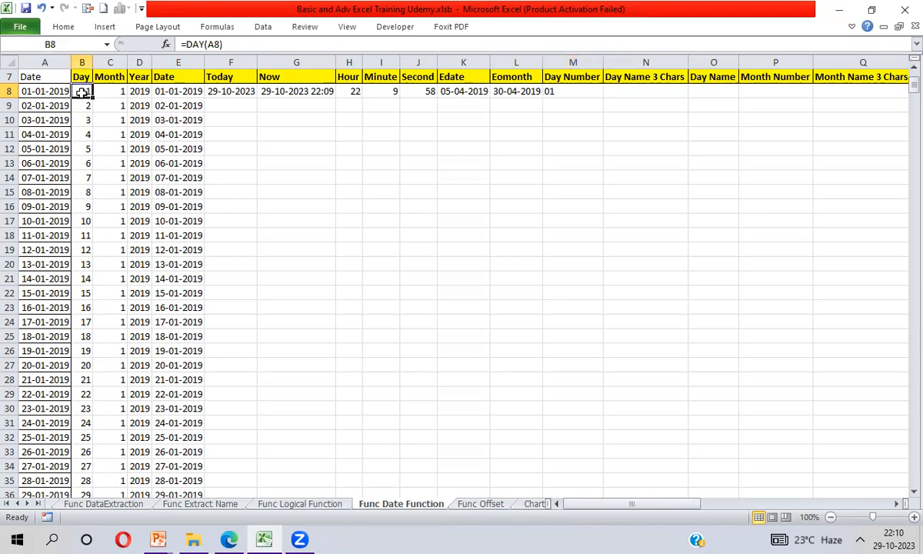
pyautogui.click(566, 91)
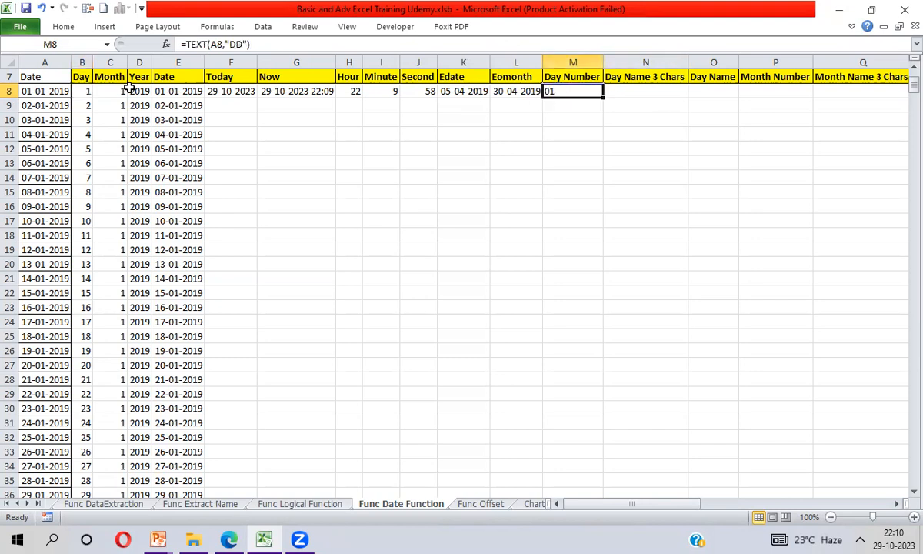
pyautogui.click(81, 91)
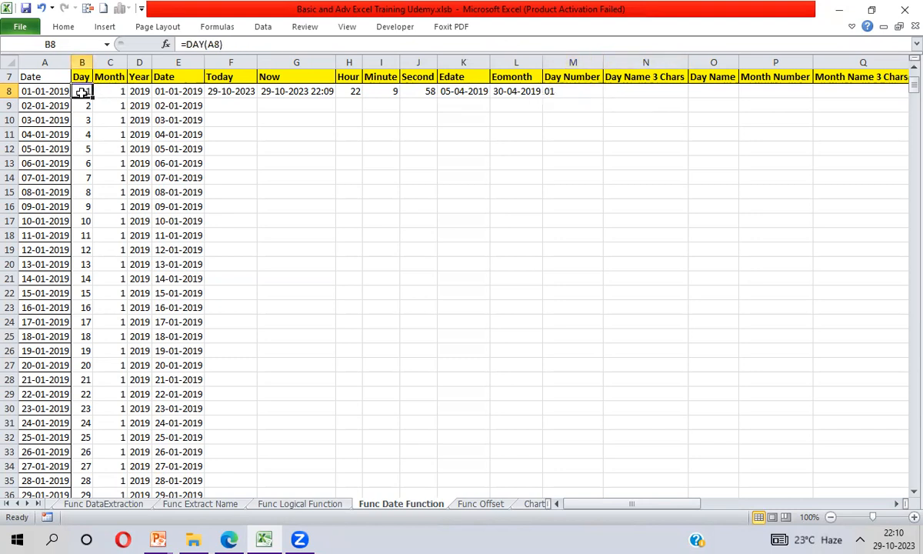
# - Enter =TEXT(A8,"DDD") in N8 under Day Name 3 Chars to return the abbreviated weekday name
pyautogui.click(641, 94)
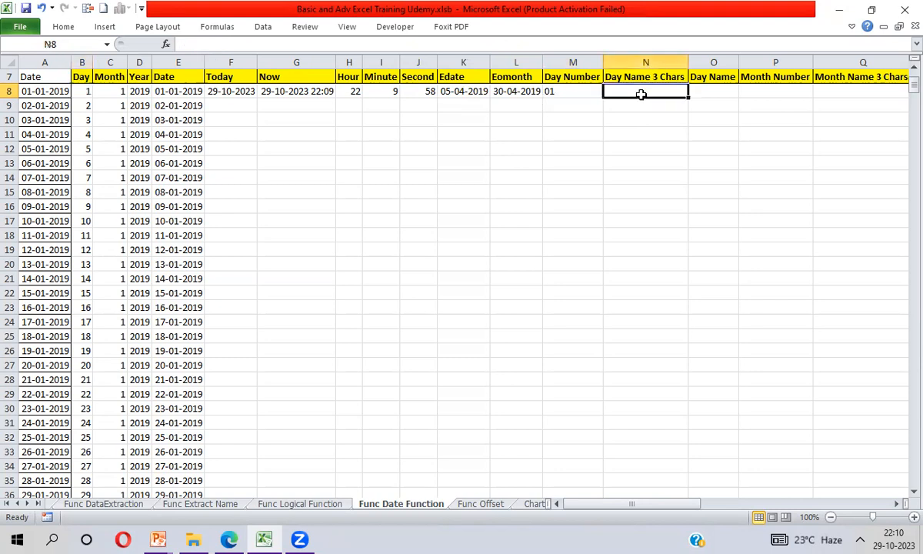
pyautogui.write('=')
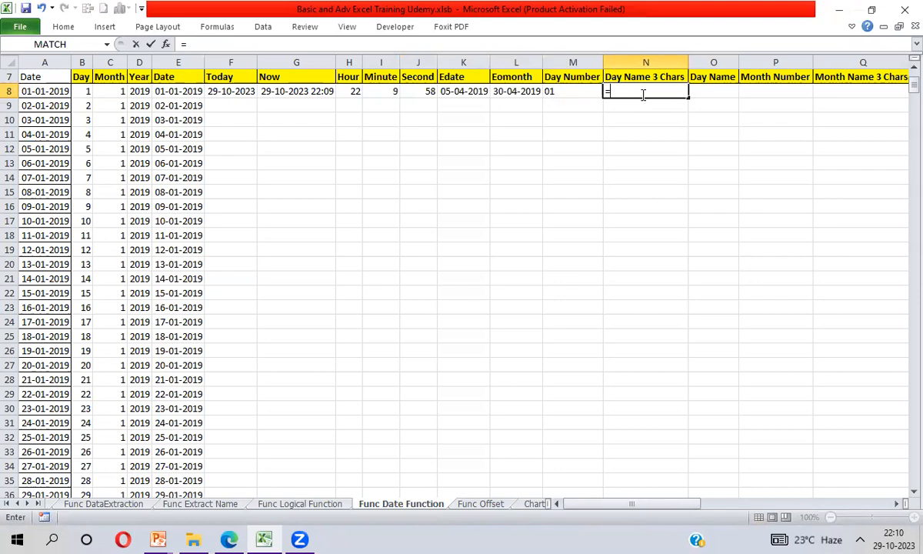
pyautogui.write('te')
pyautogui.press('Tab')
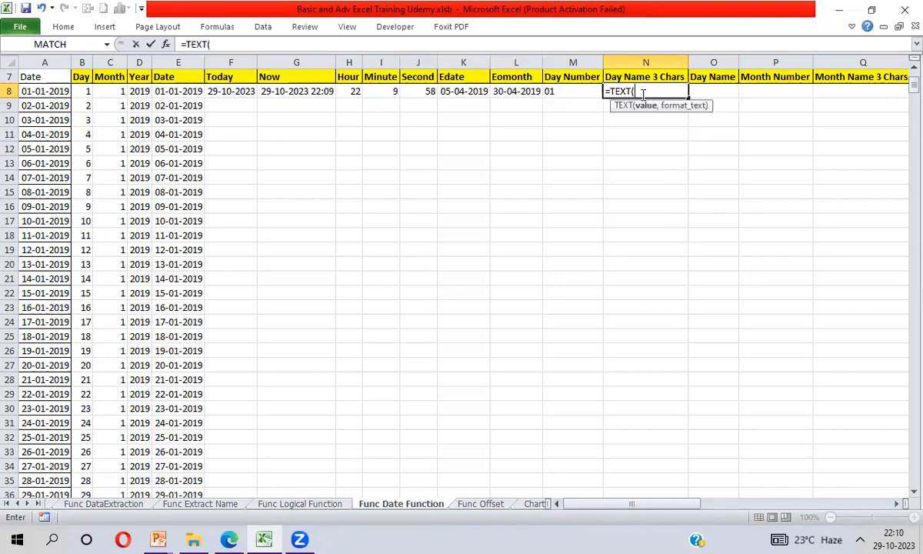
pyautogui.press('Left')
pyautogui.press('Left')
pyautogui.press('Left')
pyautogui.press('Left')
pyautogui.press('Left')
pyautogui.press('Left')
pyautogui.press('Left')
pyautogui.press('Left')
pyautogui.press('Left')
pyautogui.press('Left')
pyautogui.press('Left')
pyautogui.press('Left')
pyautogui.press('Left')
pyautogui.write(',"DD')
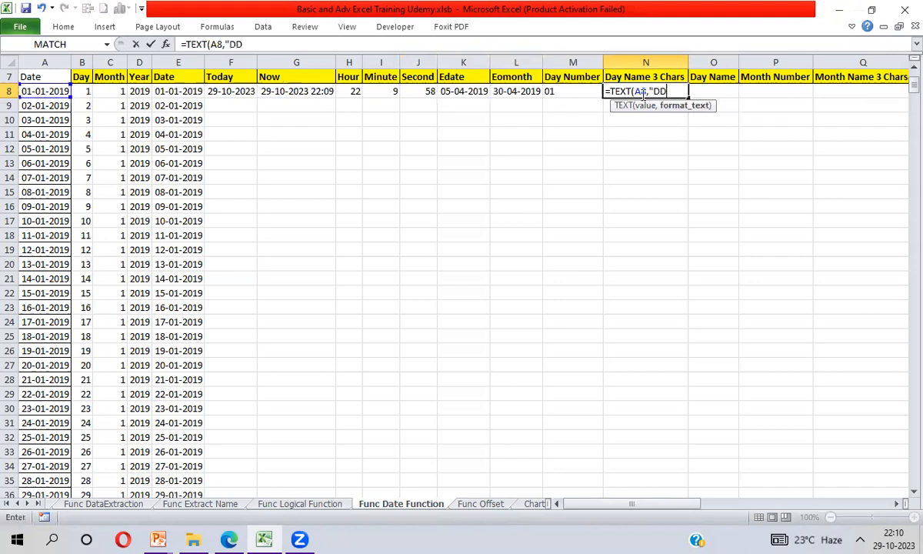
pyautogui.write('D")')
pyautogui.press('Return')
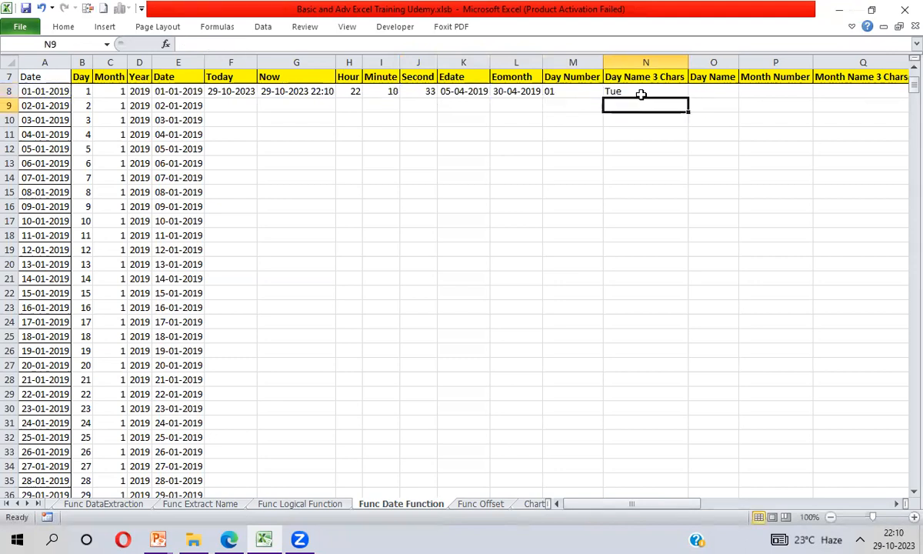
# - Compare the TEXT formula and its result in N8 with the source date in A8
pyautogui.click(641, 92)
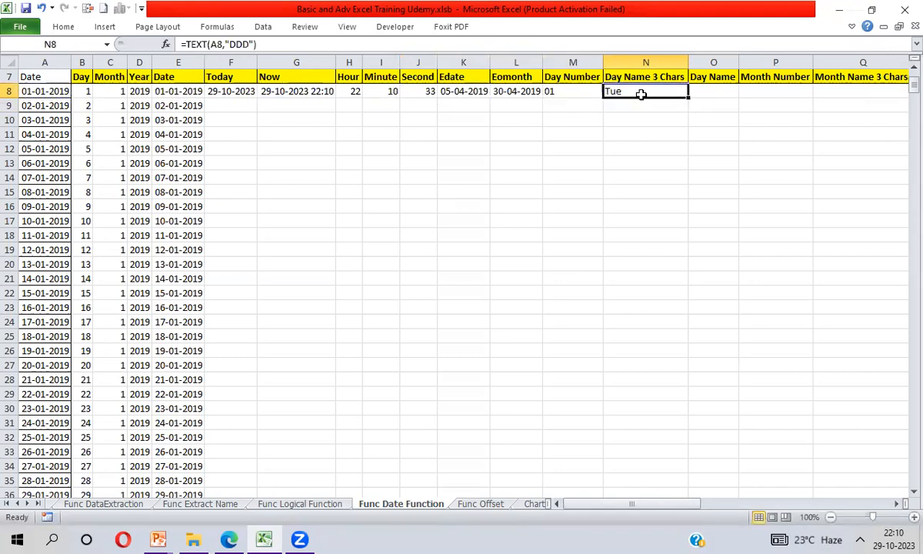
pyautogui.click(36, 91)
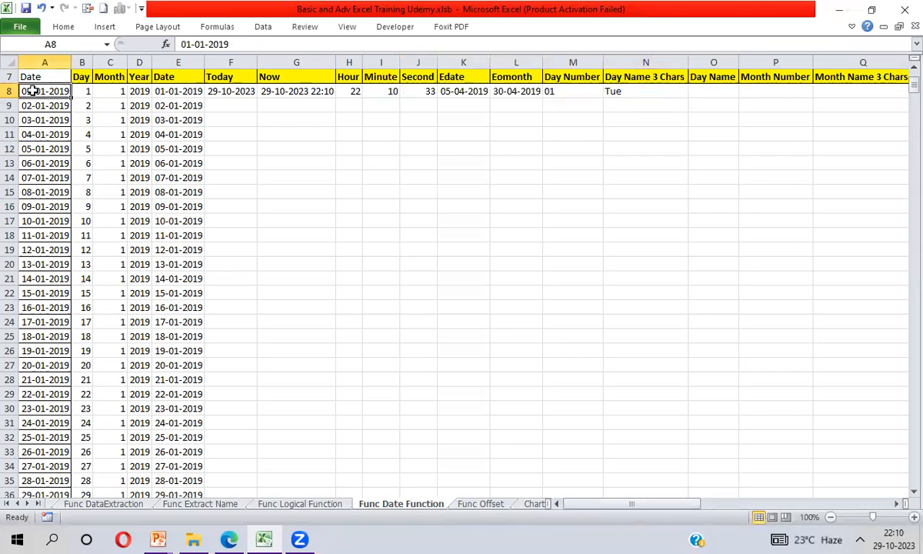
pyautogui.click(646, 96)
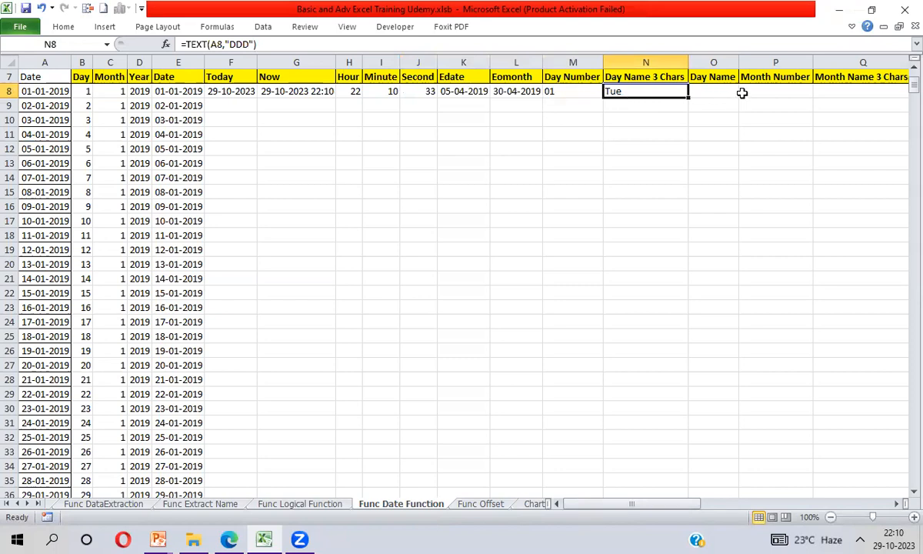
# - Enter =TEXT(A8,"DDDD") in O8 under Day Name to return the full weekday name
pyautogui.click(719, 93)
pyautogui.write('=')
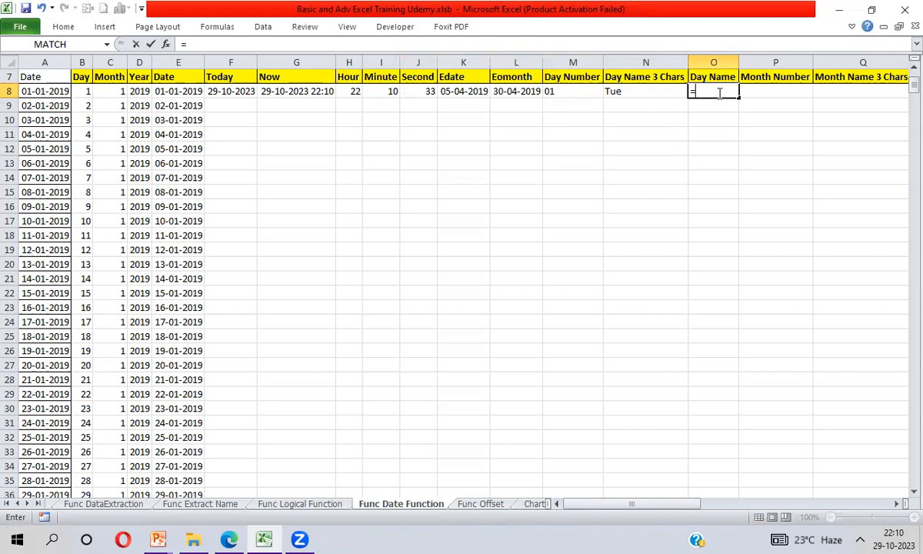
pyautogui.write('te')
pyautogui.press('Tab')
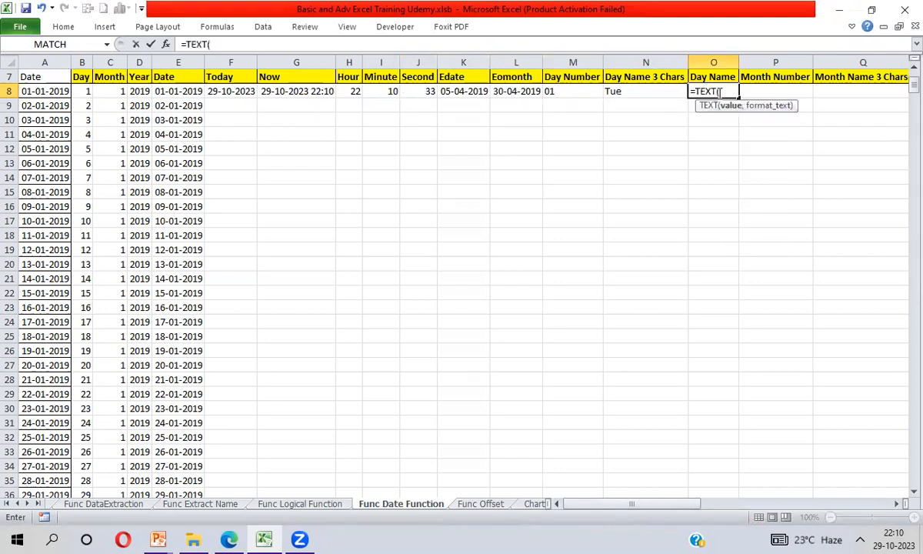
pyautogui.hotkey('ctrl', 'Left')
pyautogui.write(',"D')
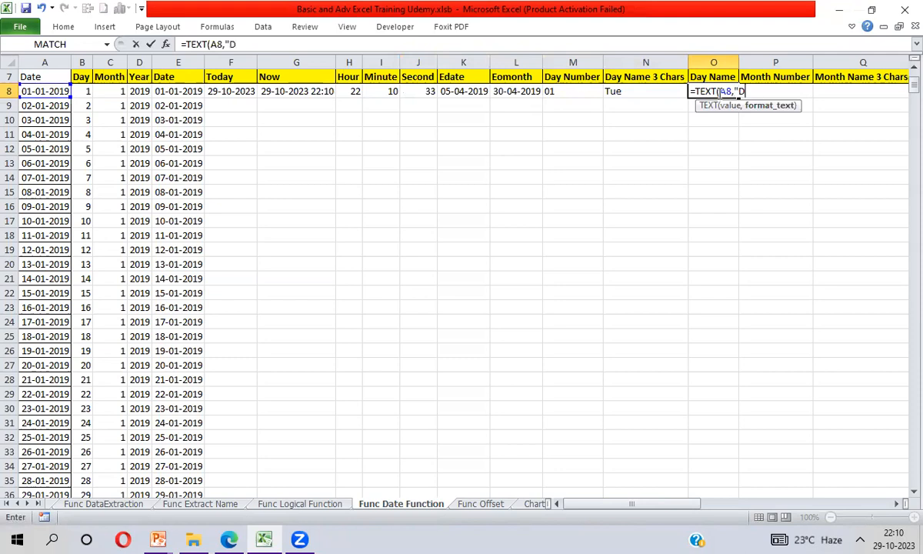
pyautogui.write('DDD")')
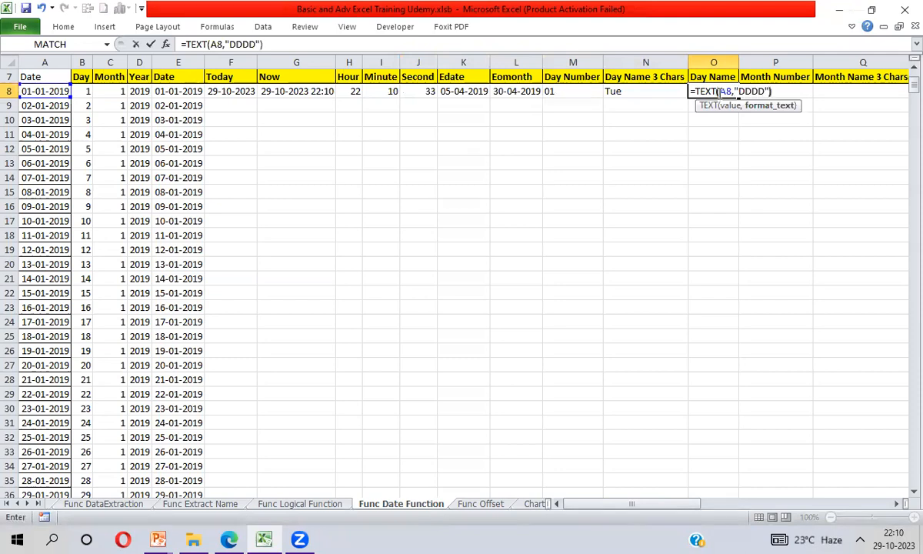
pyautogui.press('Return')
pyautogui.click(717, 91)
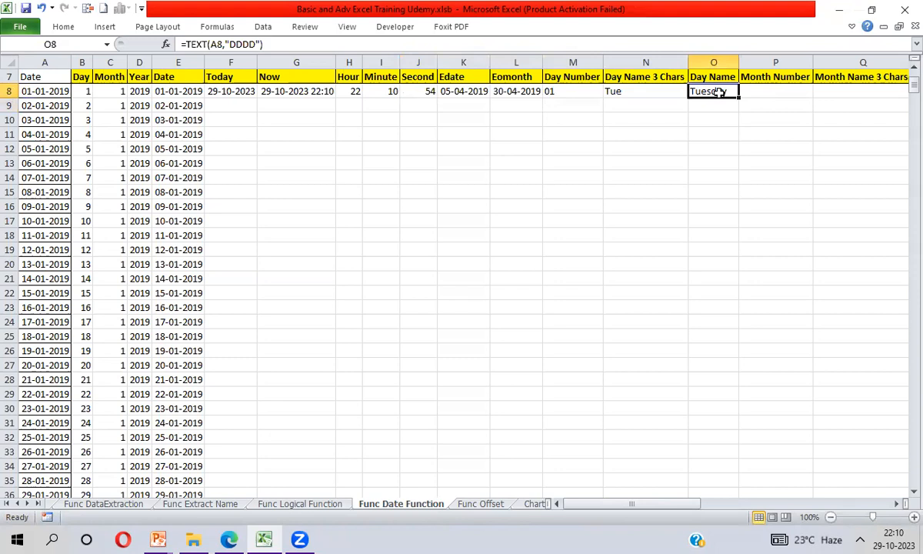
# - Enter =TEXT(A8,"MM") in P8 under Month Number to return the two-digit month, and compare it with the MONTH formula in C8
pyautogui.click(754, 91)
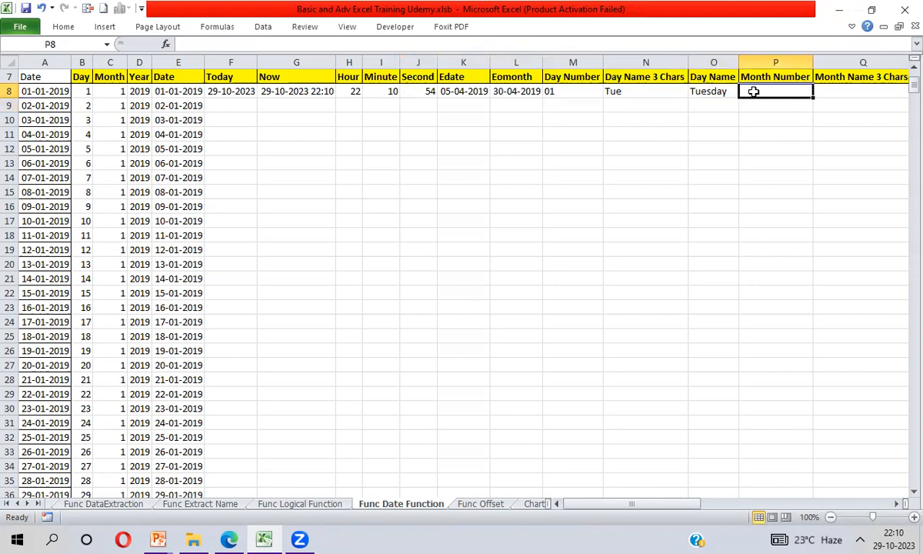
pyautogui.write('=te')
pyautogui.press('Tab')
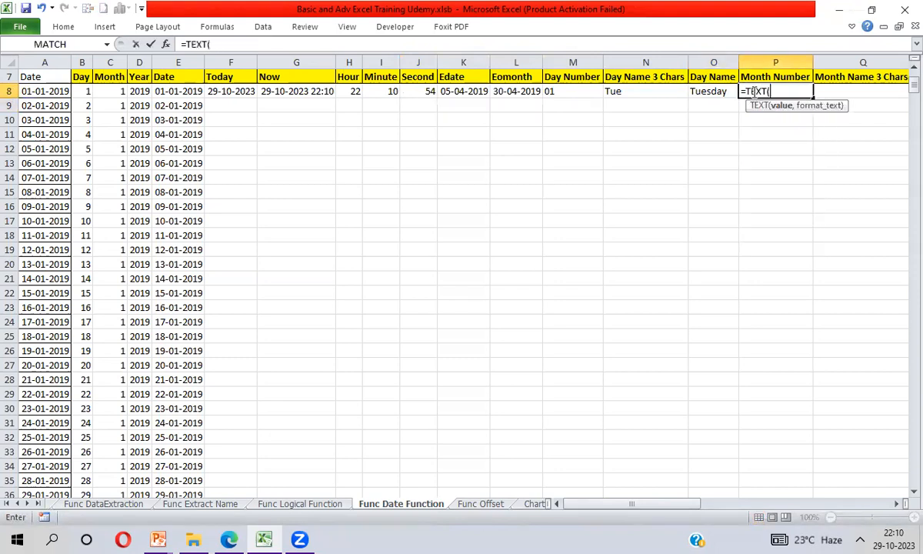
pyautogui.click(46, 90)
pyautogui.write(',"MM")')
pyautogui.press('Return')
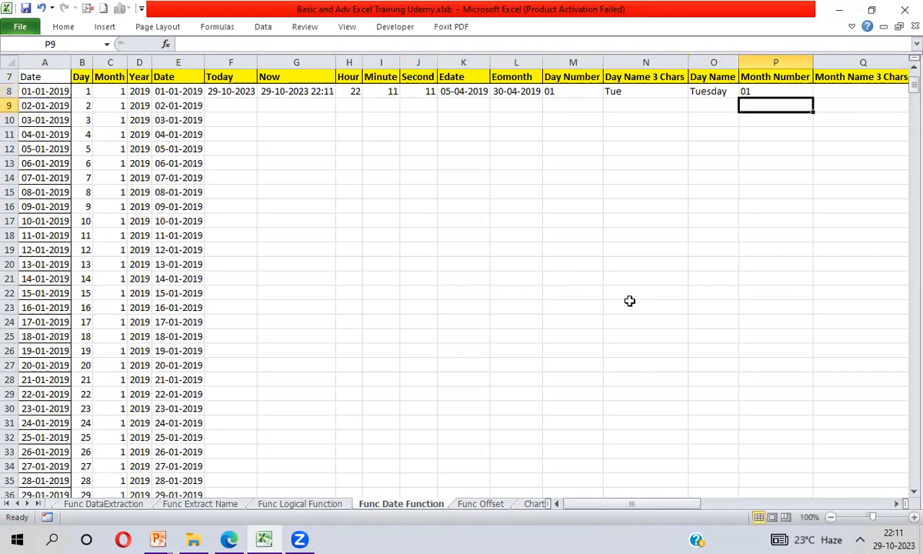
pyautogui.click(761, 92)
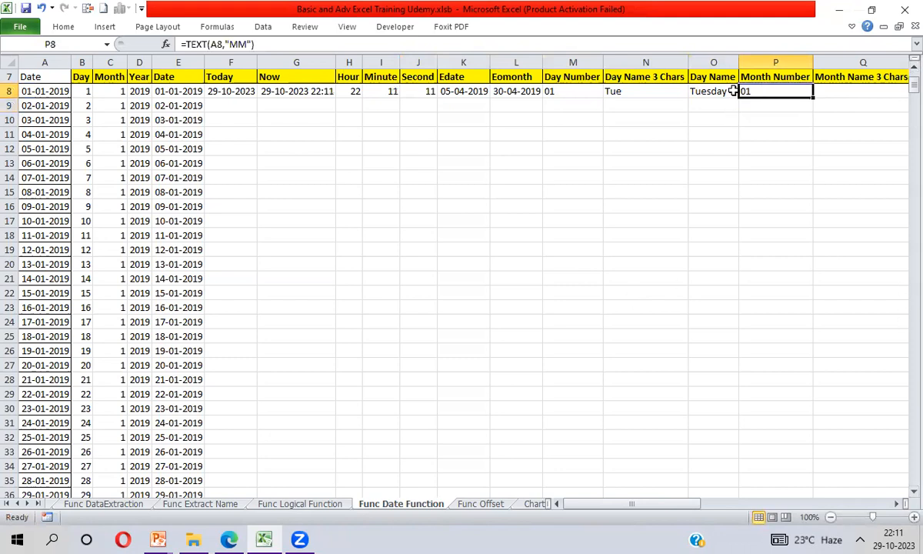
pyautogui.click(105, 91)
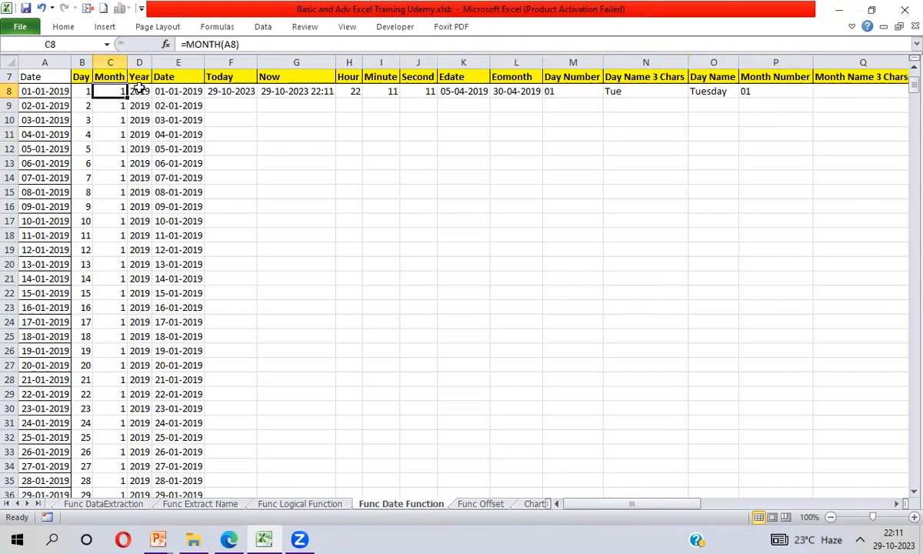
# - Enter =TEXT(A8,"MMM") in Q8 under Month Name 3 Chars to return the abbreviated month name
pyautogui.click(829, 92)
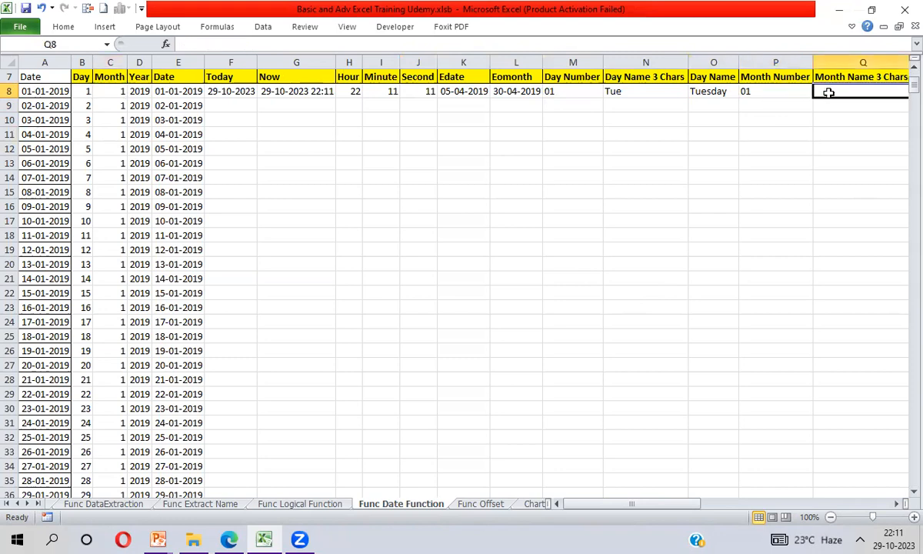
pyautogui.write('=')
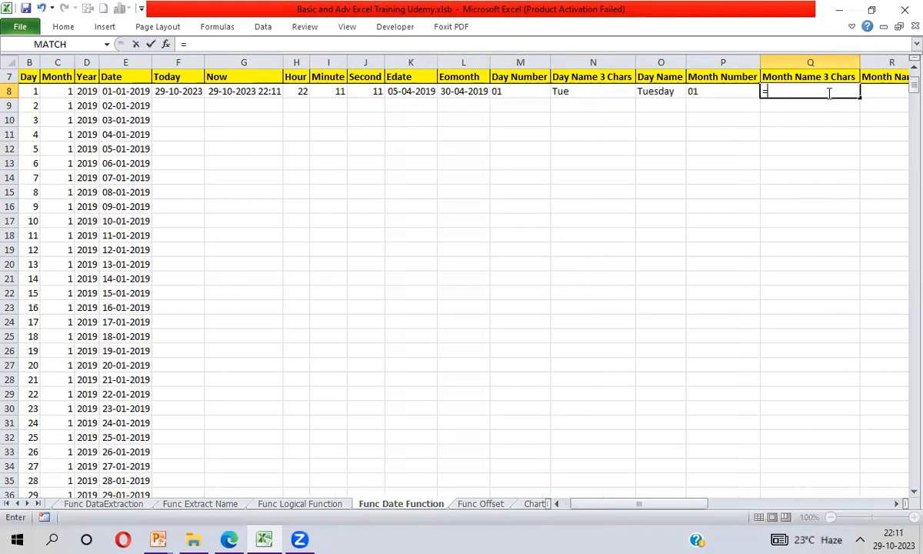
pyautogui.write('Tex')
pyautogui.press('Tab')
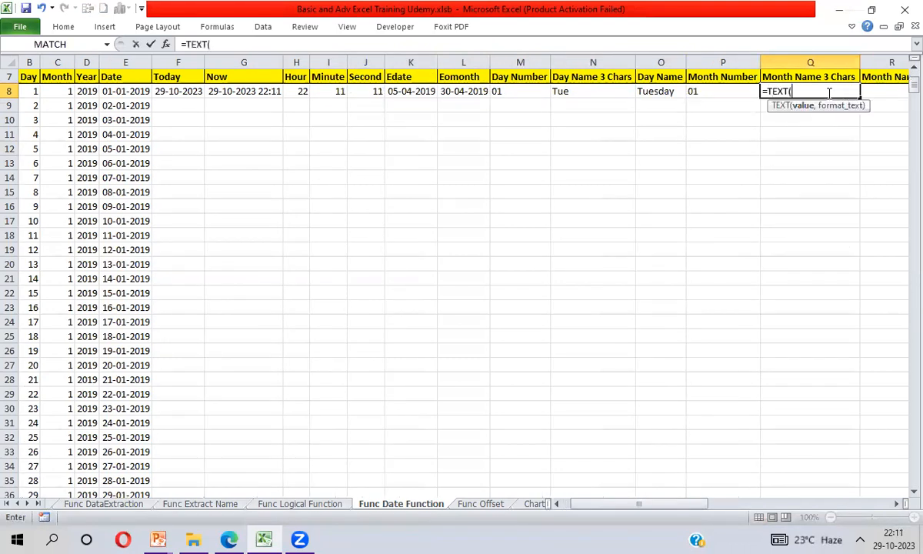
pyautogui.hotkey('ctrl', 'Left')
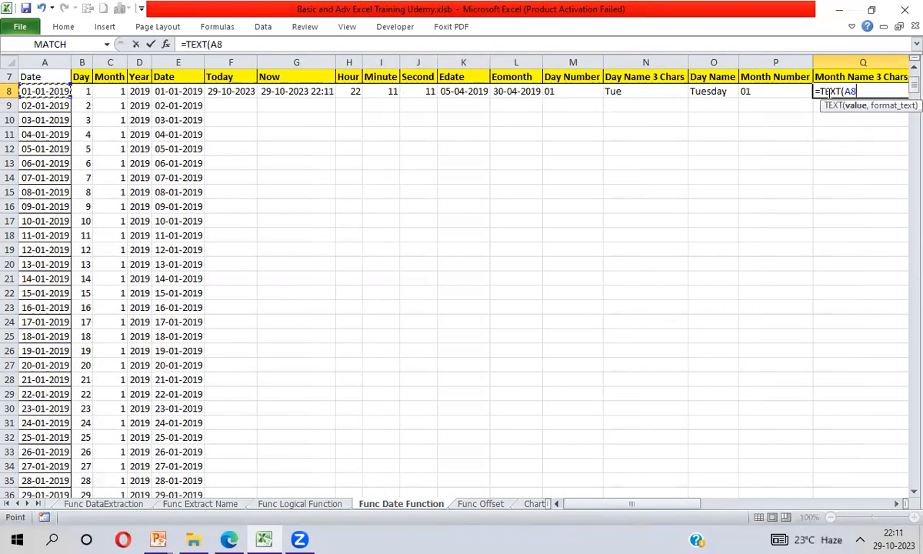
pyautogui.write(',"MMM')
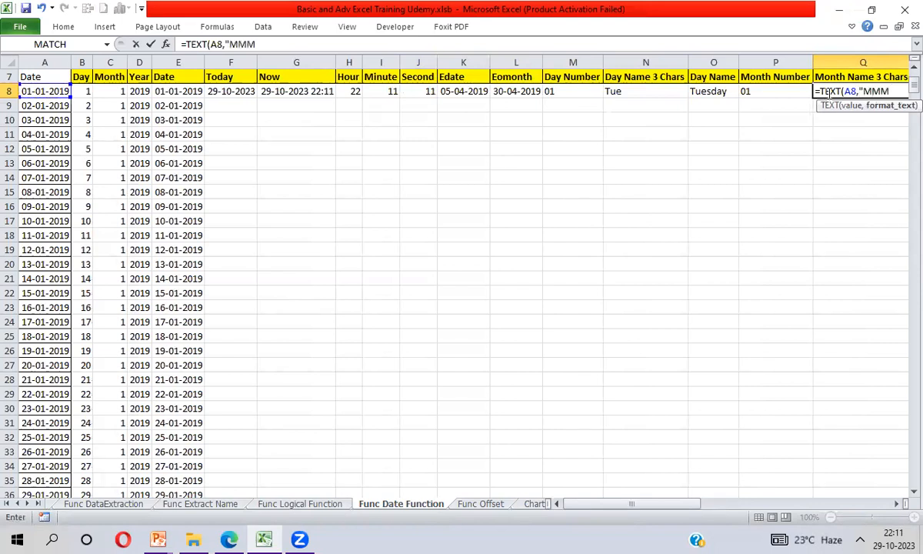
pyautogui.press('Return')
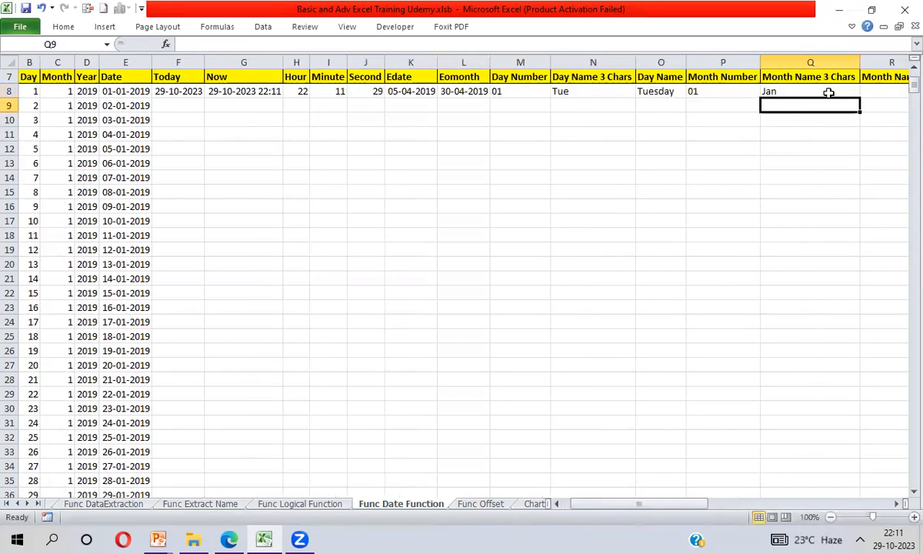
pyautogui.click(829, 92)
# - Enter =TEXT(A8,"MMMM") in R8 under Month Name to return the full month name
pyautogui.press('Right')
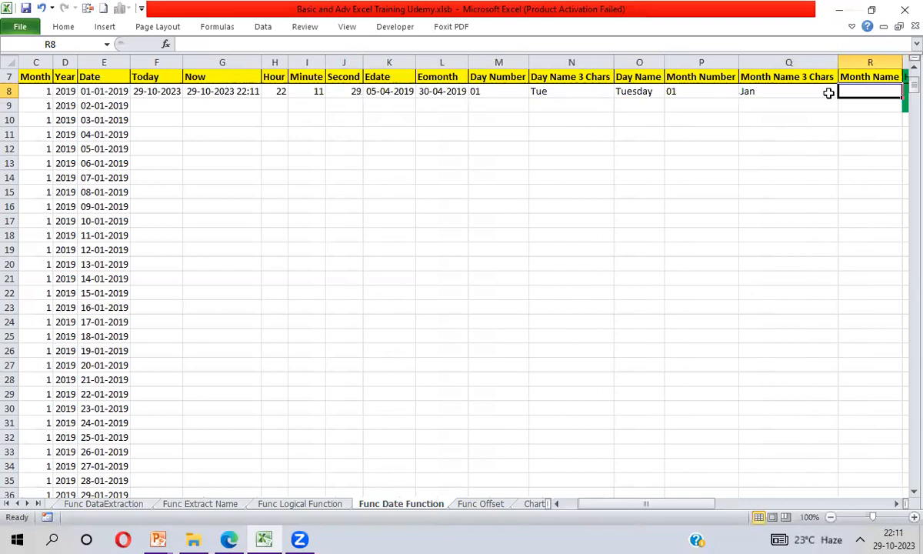
pyautogui.write('=')
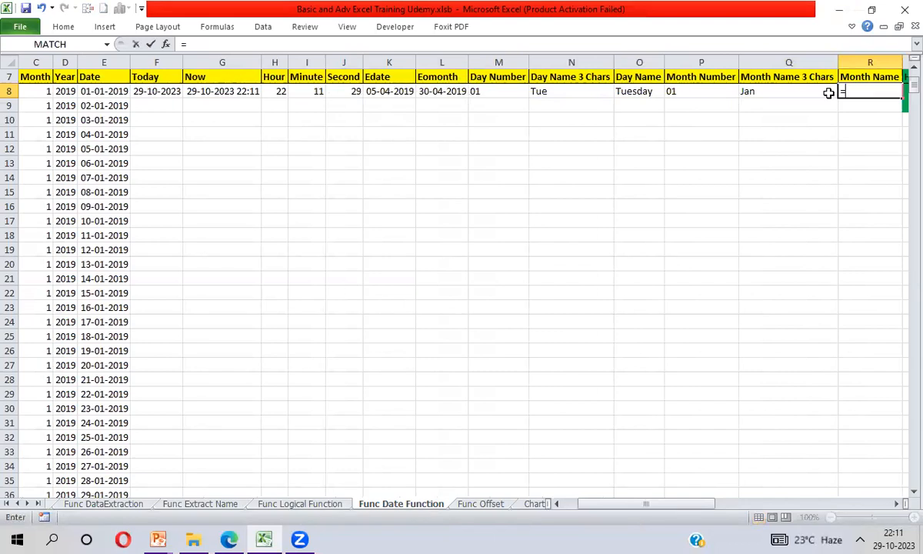
pyautogui.write('TEXT(')
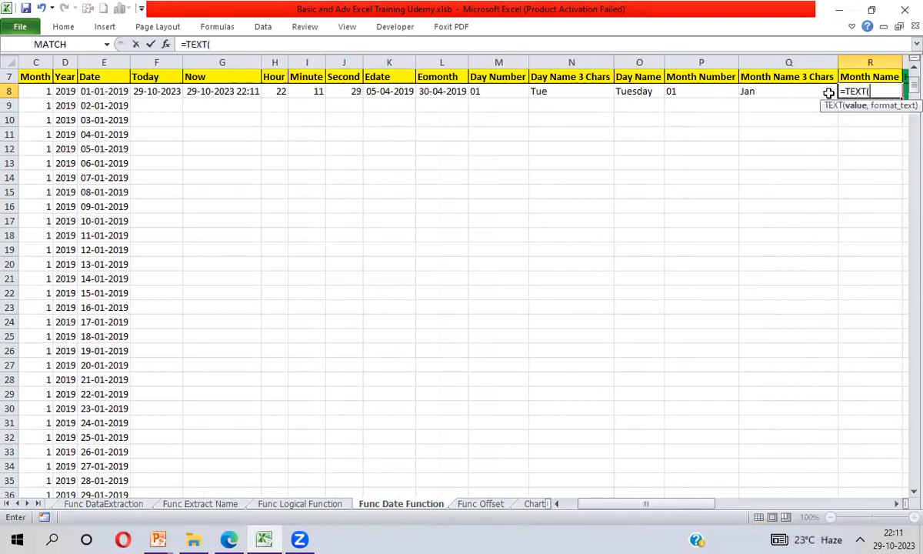
pyautogui.press('Home')
pyautogui.write(',')
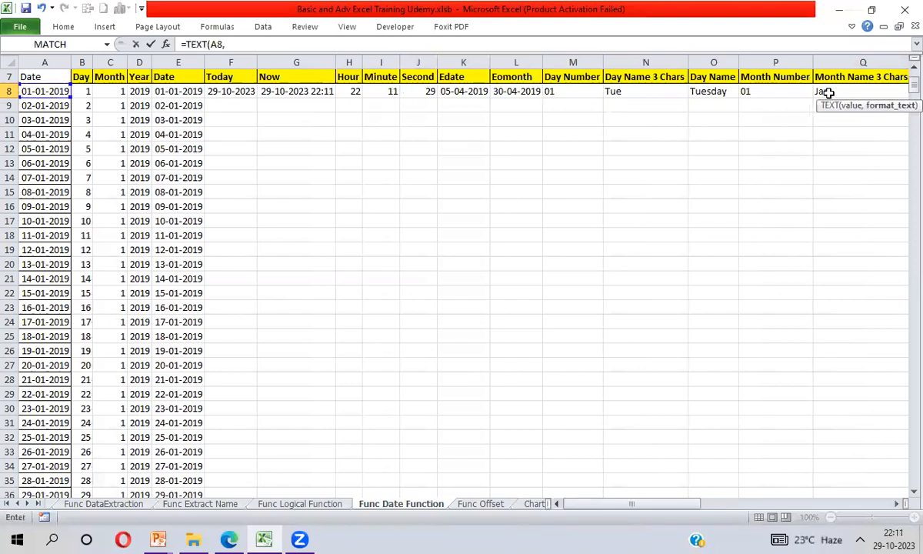
pyautogui.write('"MMMM')
pyautogui.press('Return')
pyautogui.press('Up')
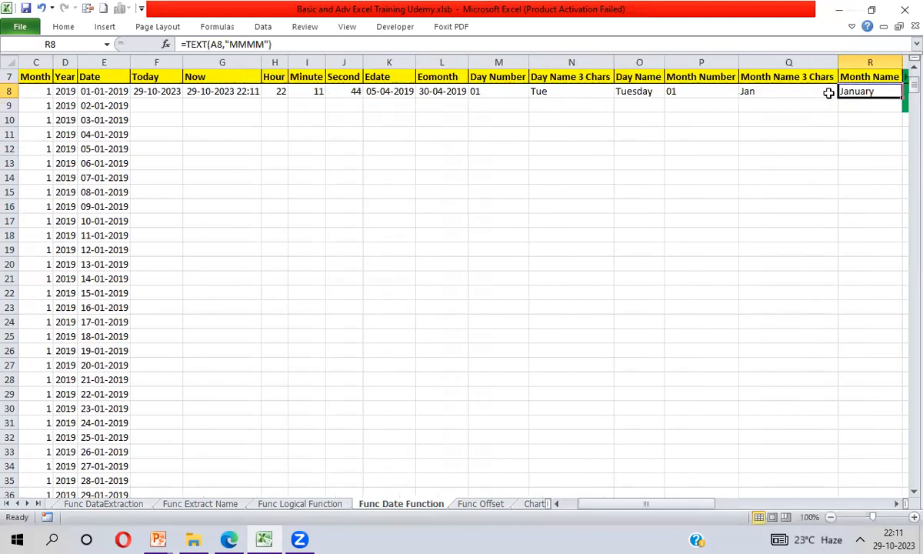
# - Review the completed date and time formulas across row 8, from Day in B8 to Month Name in R8
pyautogui.hotkey('ctrl', 'shift', 'Left')
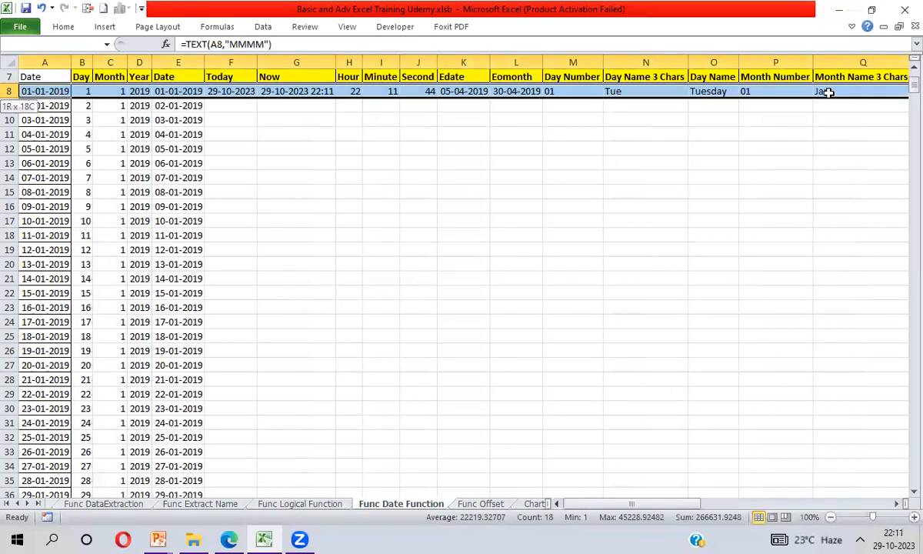
pyautogui.hotkey('shift', 'Right')
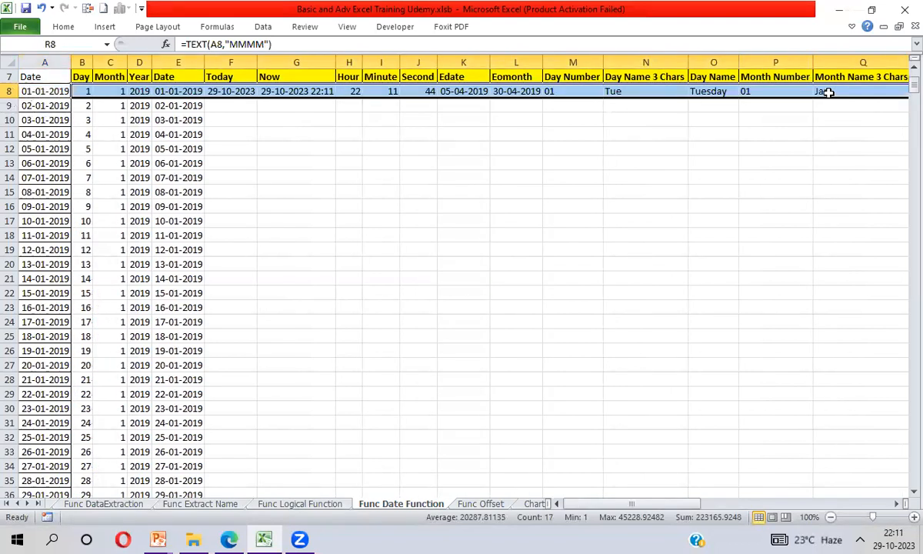
pyautogui.press('Right')
pyautogui.press('Right')
pyautogui.press('Left')
pyautogui.press('Left')
pyautogui.press('Left')
pyautogui.press('Left')
pyautogui.press('Left')
pyautogui.press('Left')
pyautogui.press('Left')
pyautogui.press('Left')
pyautogui.press('Left')
pyautogui.press('Left')
pyautogui.press('Left')
pyautogui.press('Left')
pyautogui.press('Left')
pyautogui.press('Left')
pyautogui.press('Left')
pyautogui.press('Left')
pyautogui.press('Left')
pyautogui.press('Left')
pyautogui.press('Left')
pyautogui.press('Right')
pyautogui.press('Right')
pyautogui.press('Right')
pyautogui.press('Right')
pyautogui.press('Right')
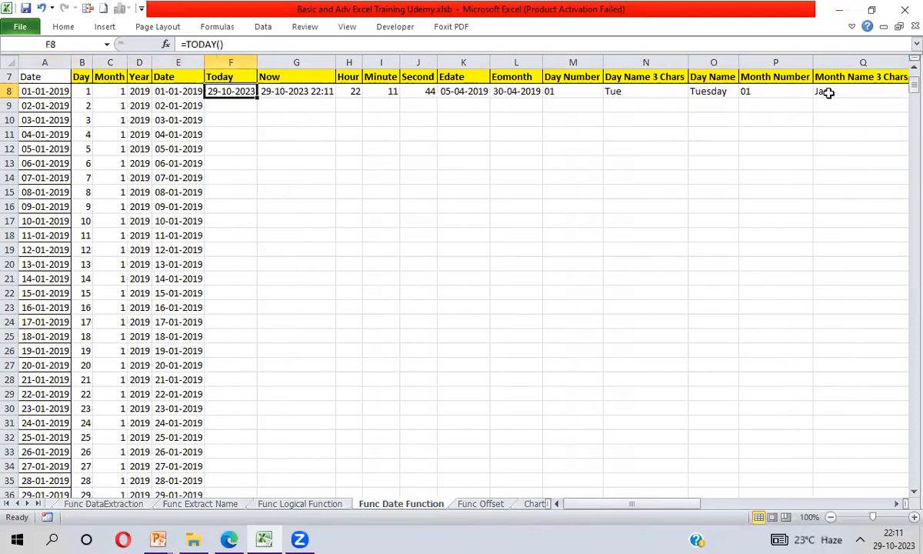
pyautogui.press('Right')
pyautogui.press('Right')
pyautogui.press('Right')
pyautogui.press('Right')
pyautogui.press('Right')
pyautogui.press('Right')
pyautogui.press('Right')
pyautogui.press('Right')
pyautogui.press('Right')
pyautogui.press('Right')
pyautogui.press('Right')
pyautogui.press('Right')
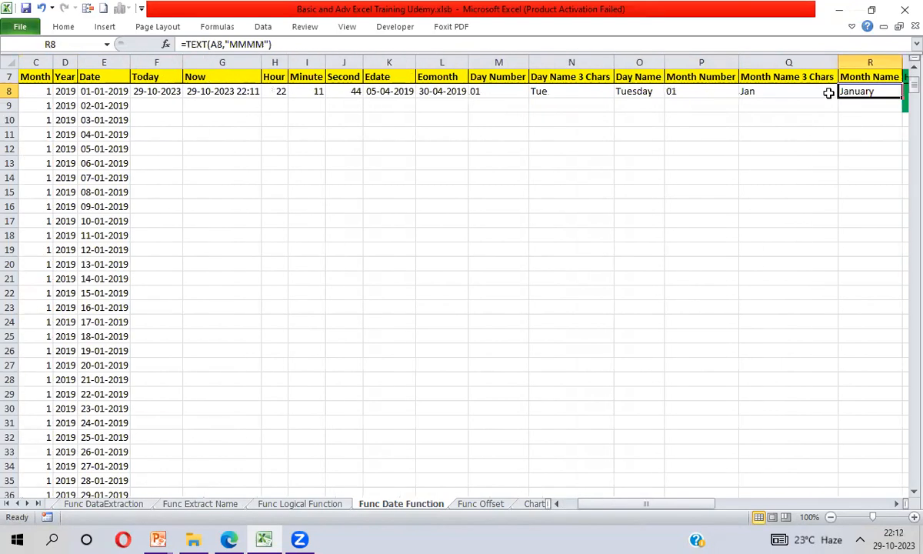
# - Look over the unfilled columns after Month Name, from Networkday and Networkday INTL through Weeknum
pyautogui.press('Right')
pyautogui.press('Right')
pyautogui.press('Right')
pyautogui.press('Right')
pyautogui.press('Right')
pyautogui.press('Right')
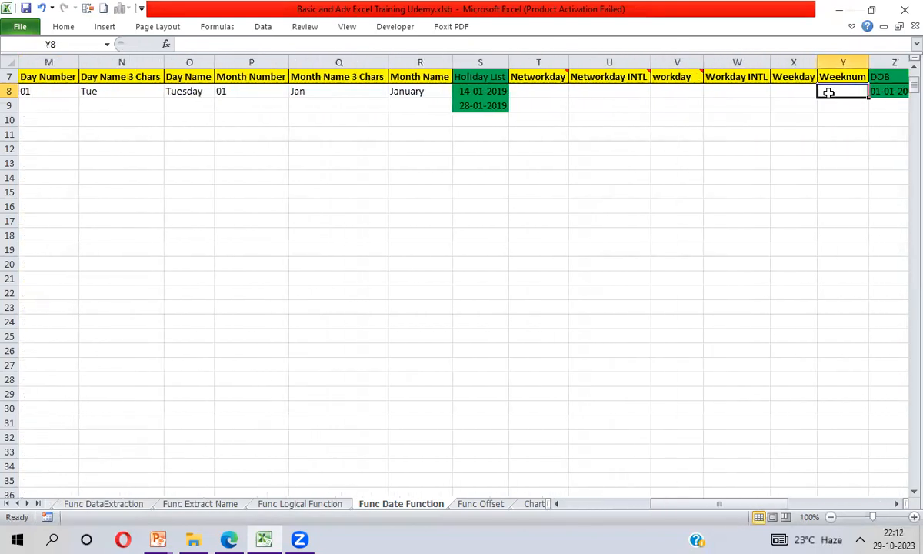
pyautogui.press('Left')
pyautogui.press('Left')
pyautogui.press('Left')
pyautogui.press('Left')
pyautogui.press('Left')
pyautogui.press('Right')
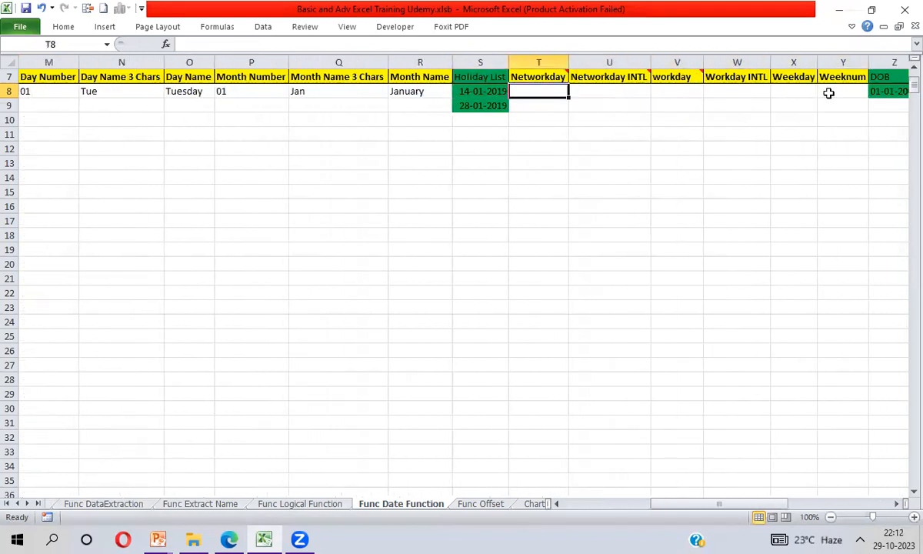
pyautogui.press('Up')
pyautogui.press('Right')
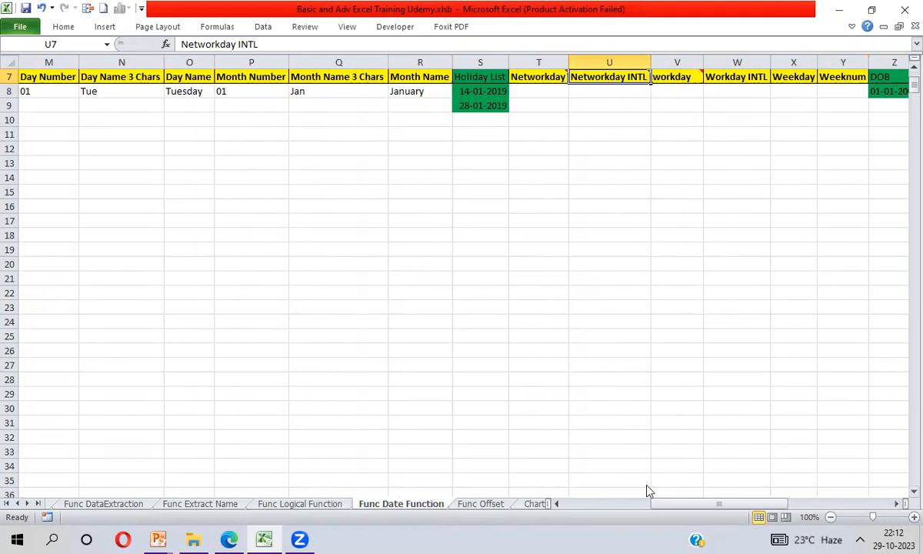
pyautogui.click(745, 301)
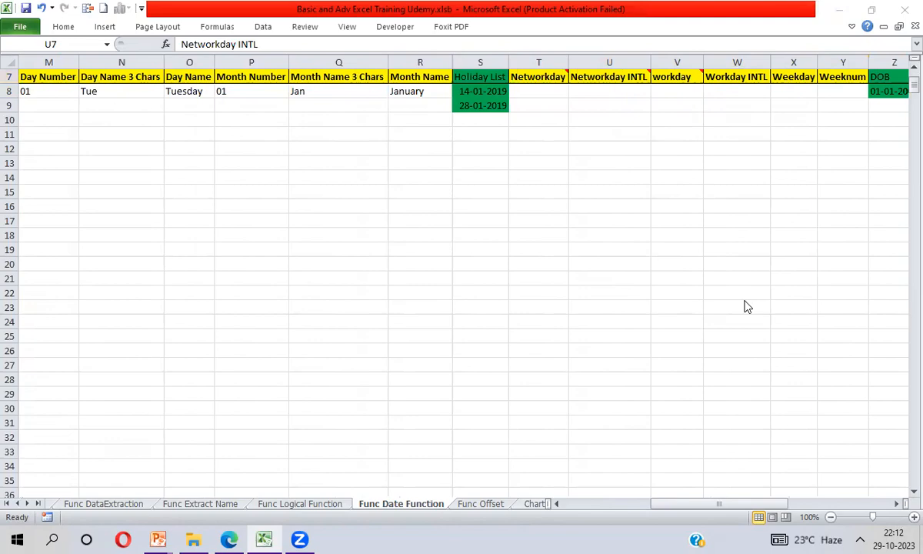